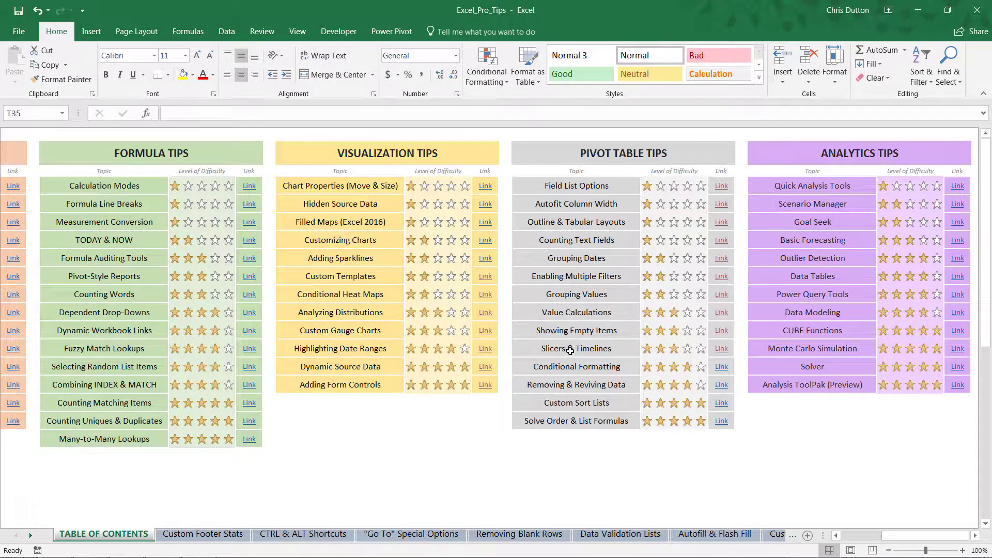
Go to the Slicers & Timelines sheet and check the names of the Athletes and Events pivot tables
click(570, 350)
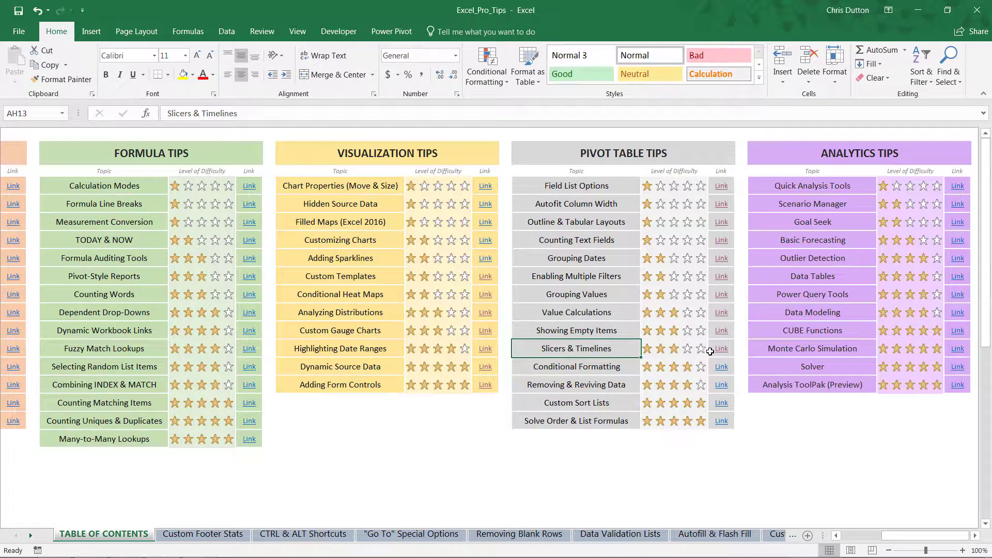
click(722, 349)
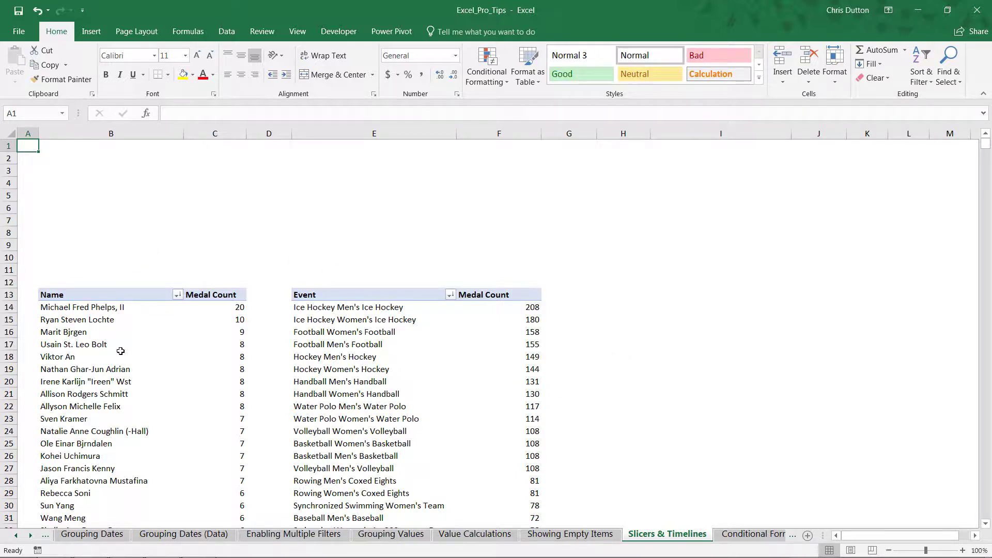
click(148, 359)
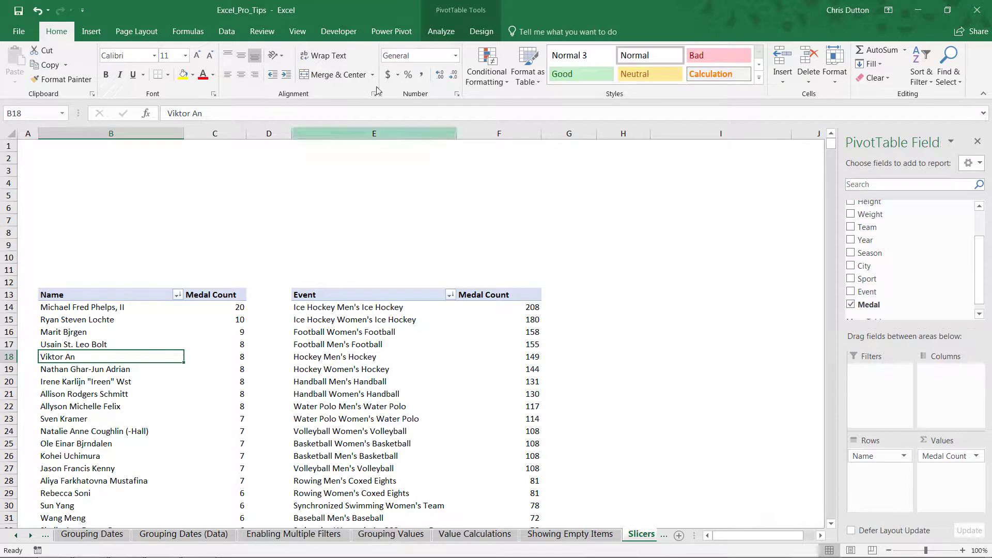
click(442, 31)
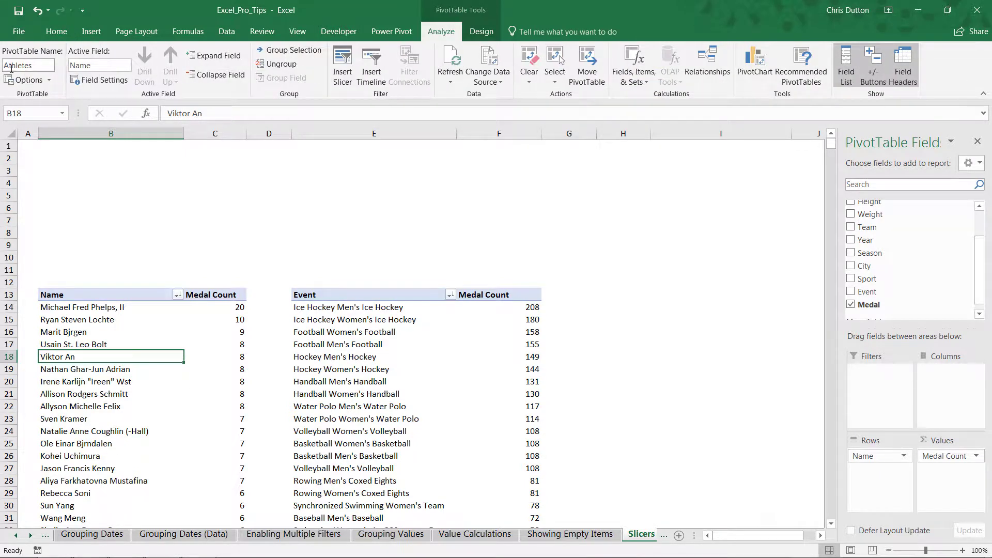
click(358, 346)
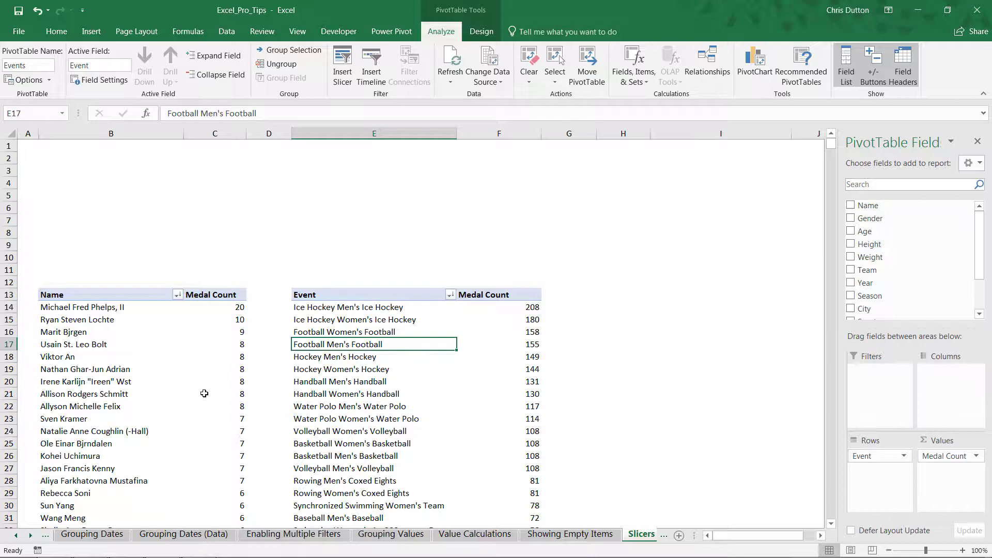
mouse_move(205, 394)
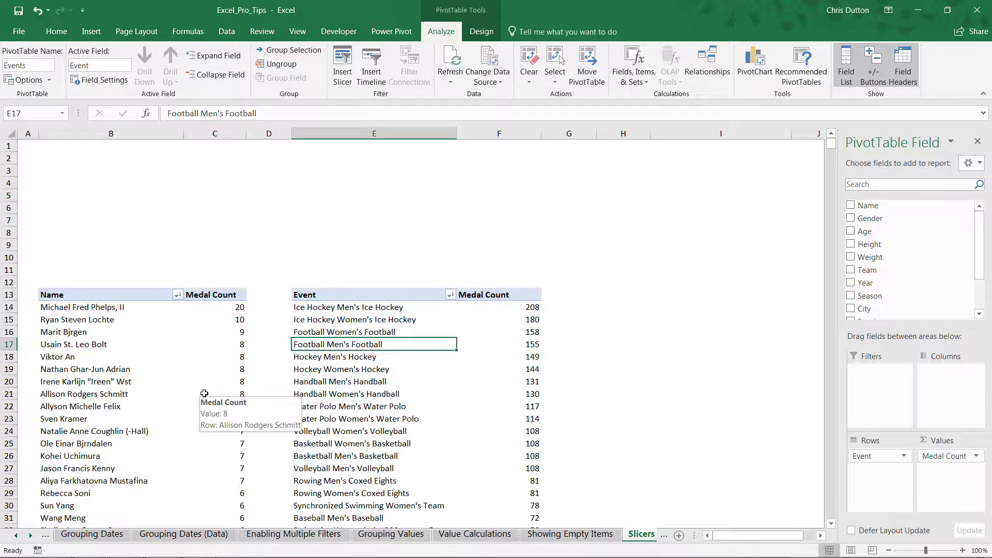
Add a Season slicer from the Athletes pivot table's field list
click(100, 333)
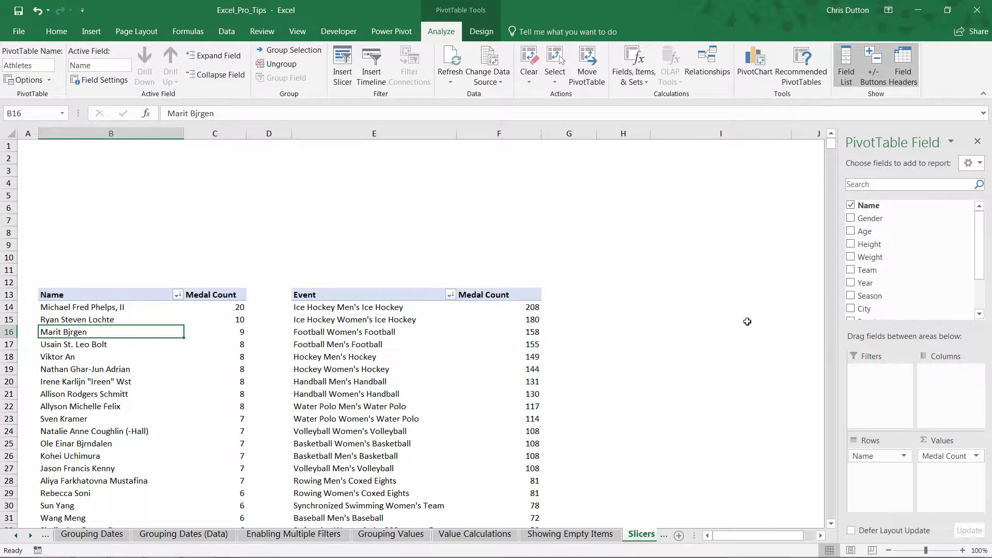
drag(980, 241, 982, 274)
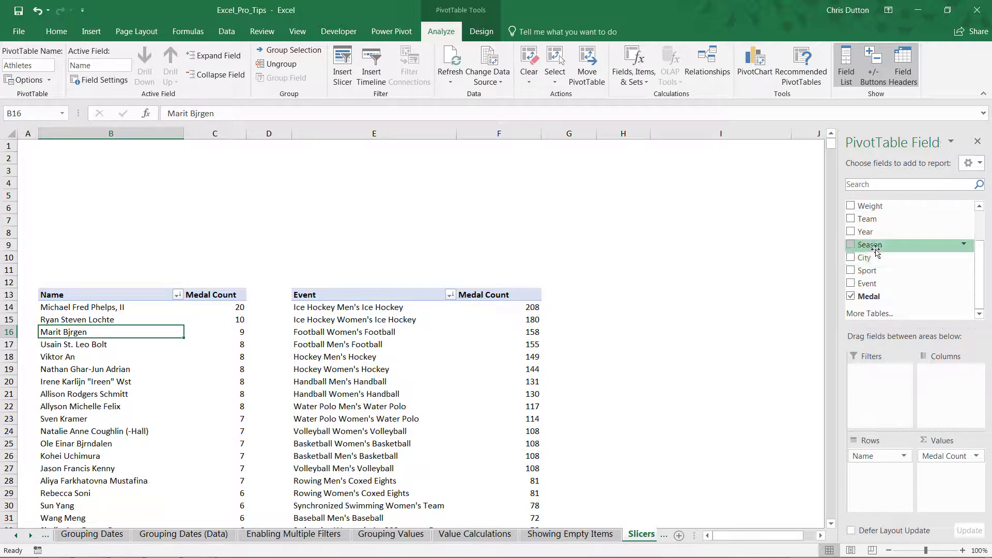
right_click(878, 248)
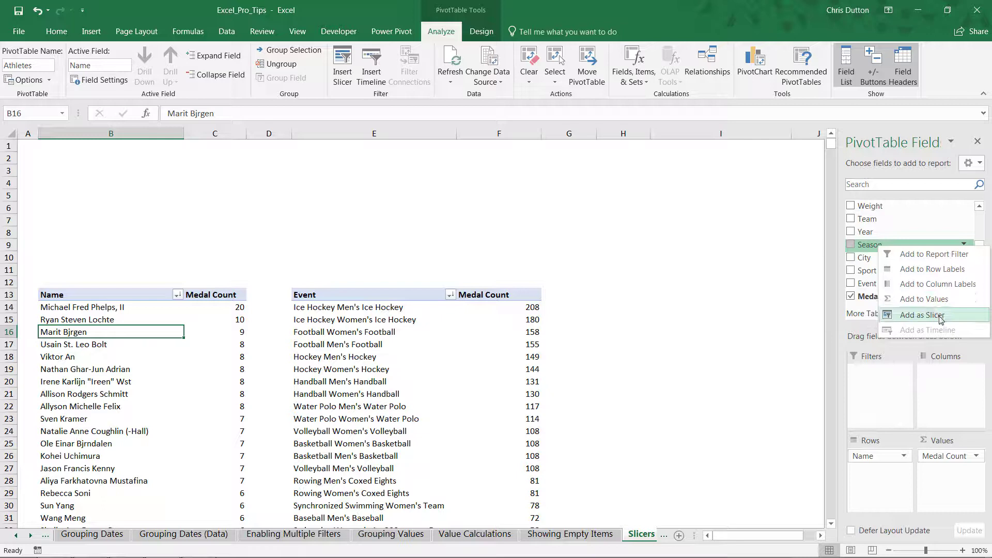
click(923, 315)
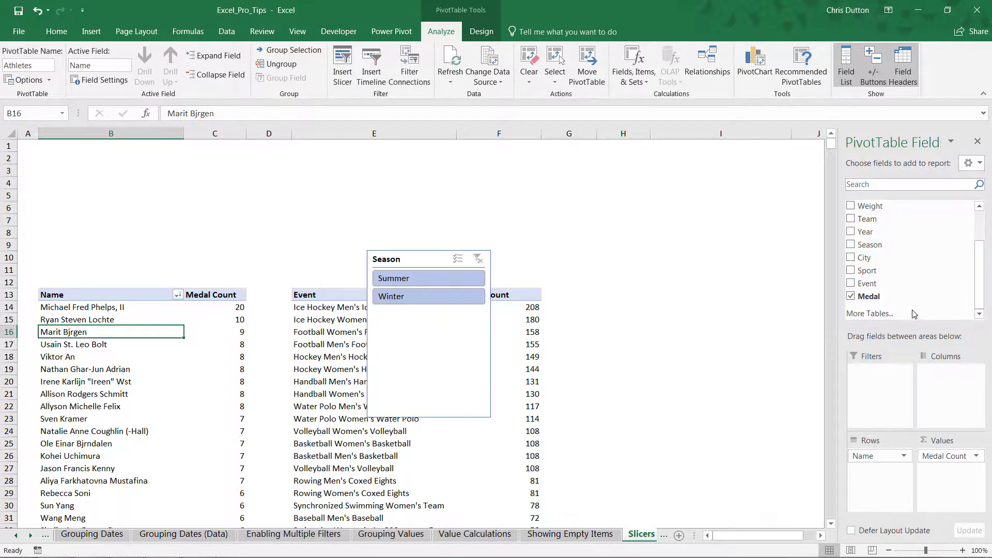
Move the Season slicer to the sheet's top-left corner and make it taller and wider
drag(451, 416, 186, 284)
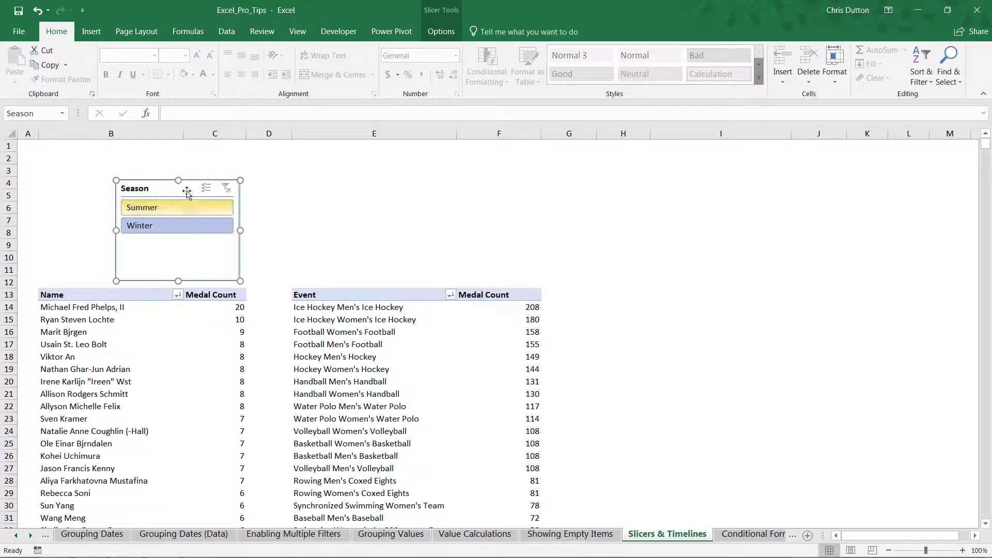
drag(186, 178, 105, 156)
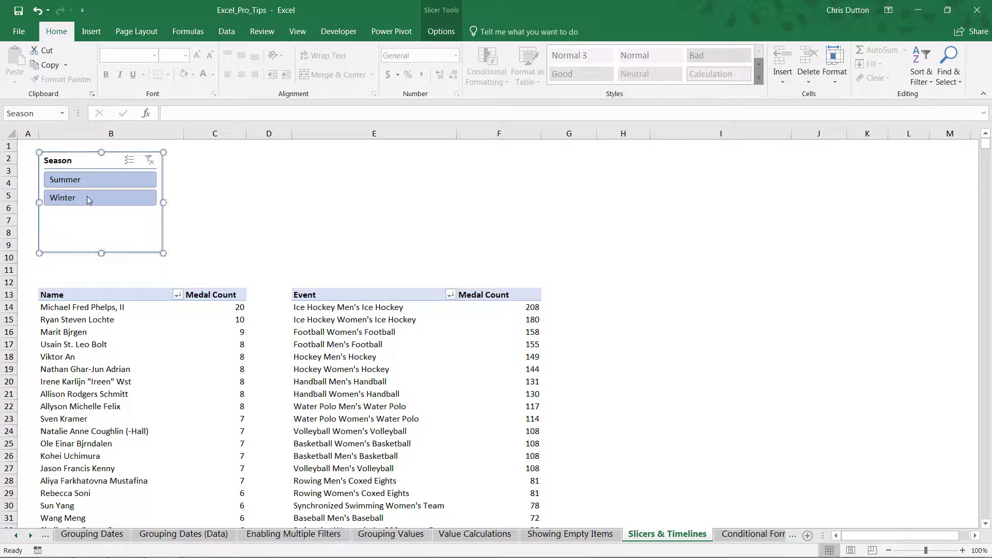
drag(101, 253, 99, 263)
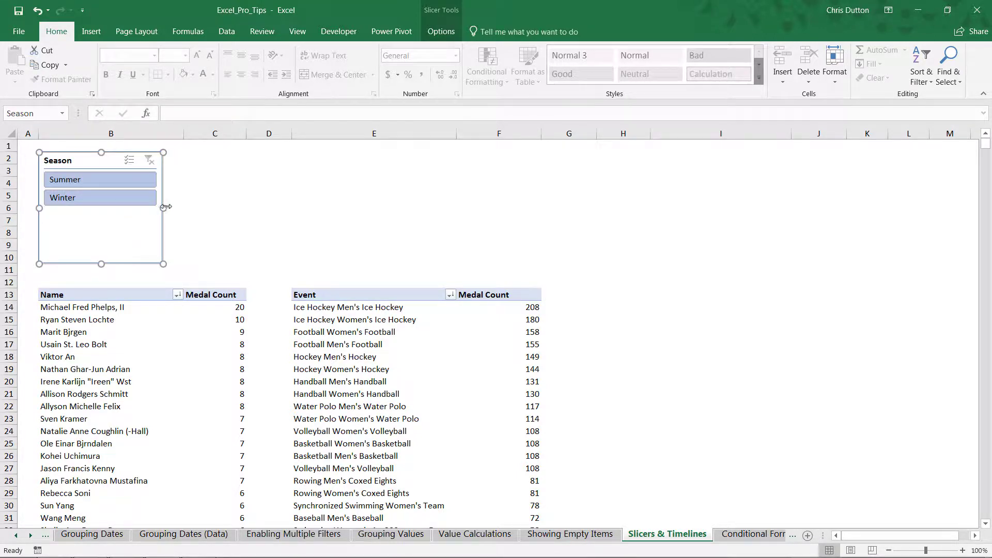
drag(164, 208, 184, 206)
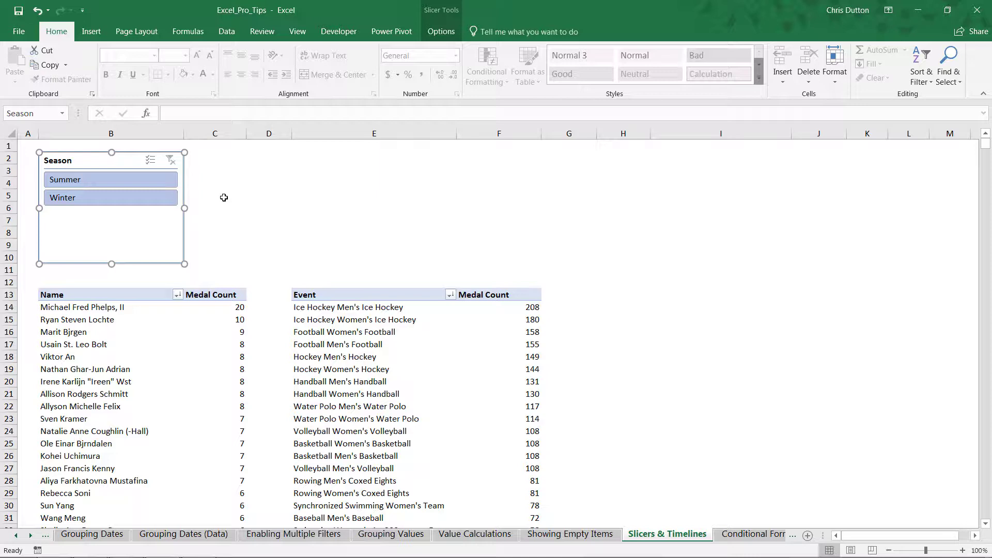
Test the Season slicer with Summer and Winter, then clear its filter and reselect the Athletes pivot
click(80, 182)
click(80, 181)
click(87, 195)
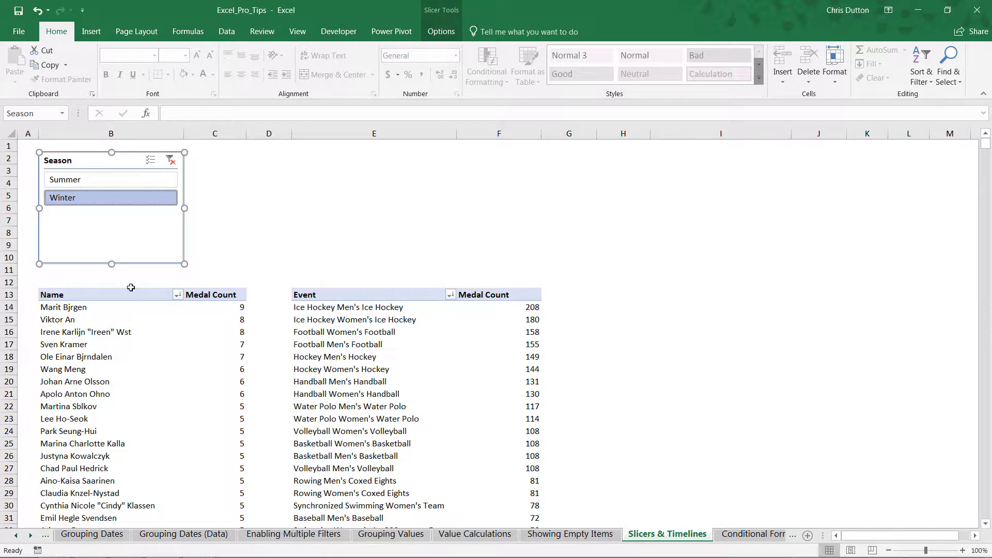
click(88, 181)
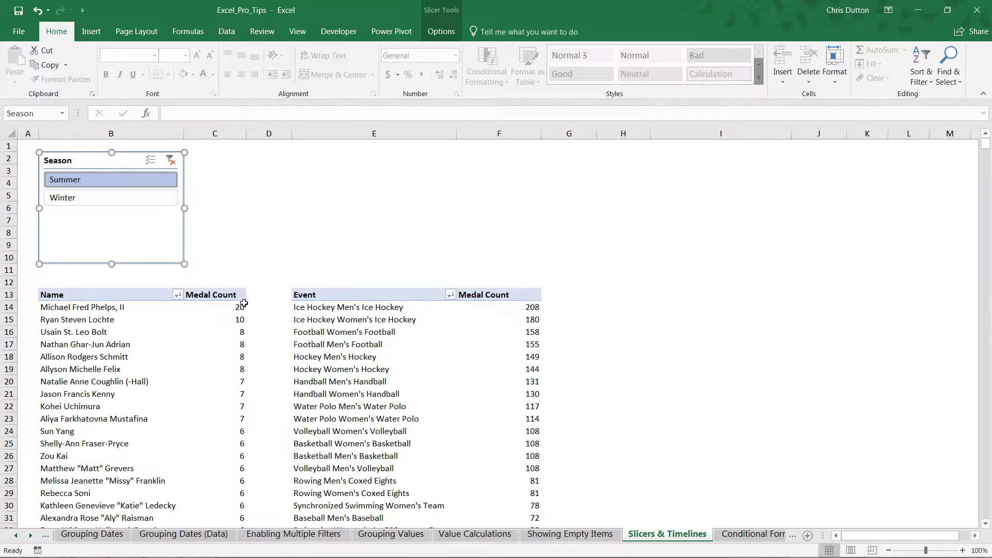
click(66, 199)
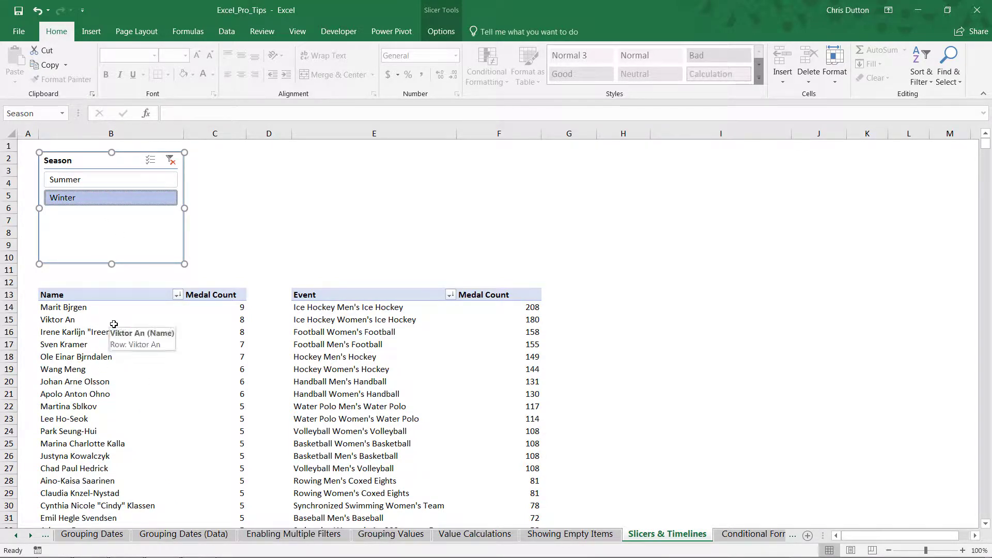
click(170, 161)
click(127, 349)
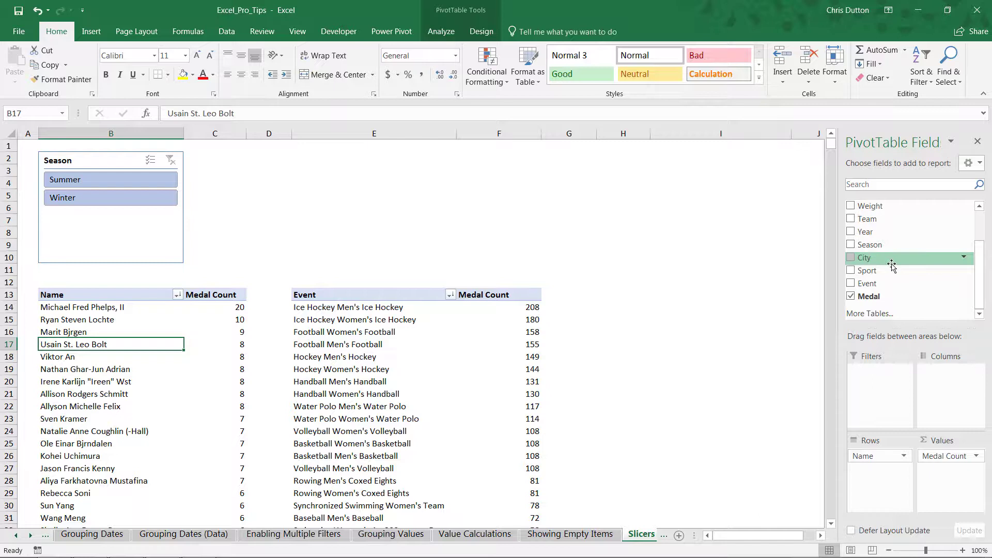
Add a Sport slicer beside the Season slicer and resize it to match Season's height
right_click(877, 274)
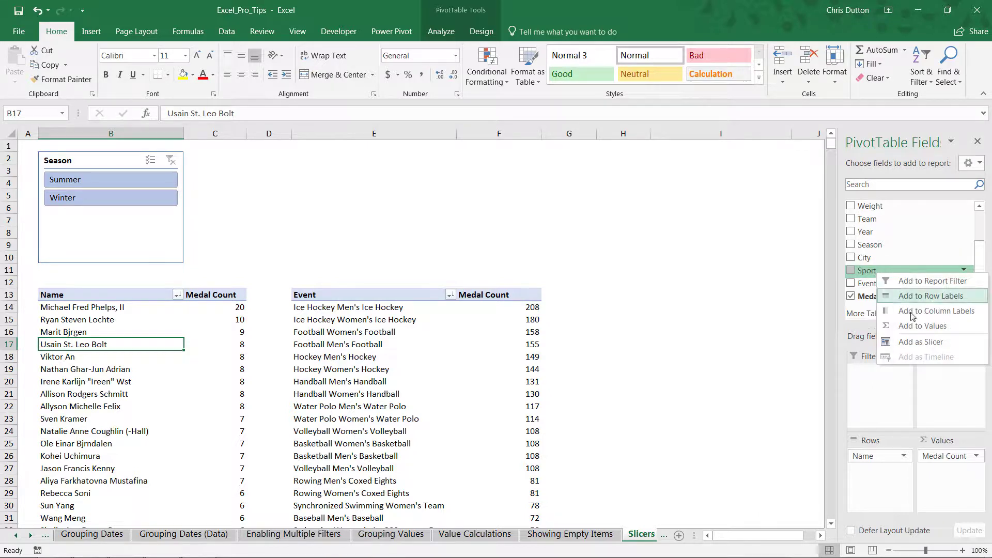
click(915, 341)
drag(423, 258, 257, 153)
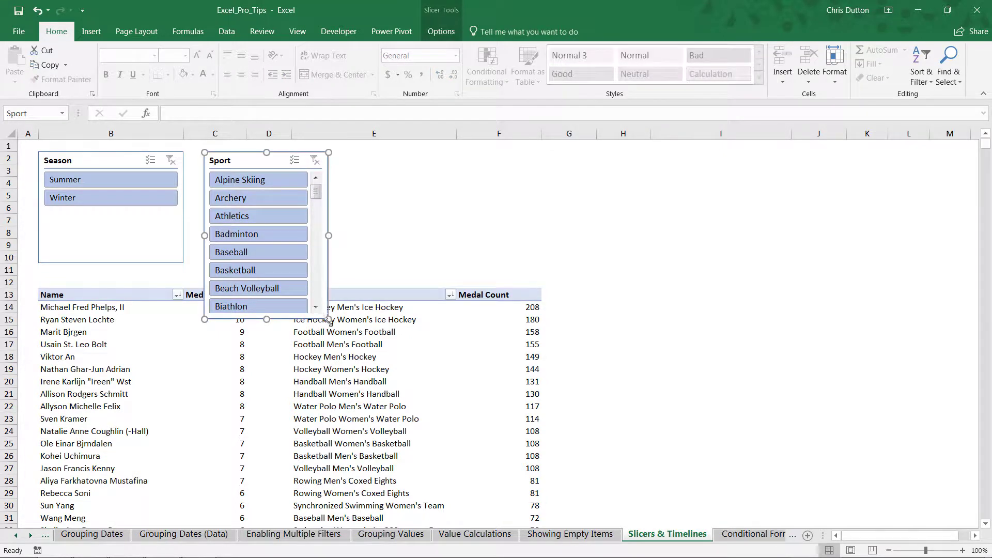
drag(329, 319, 318, 266)
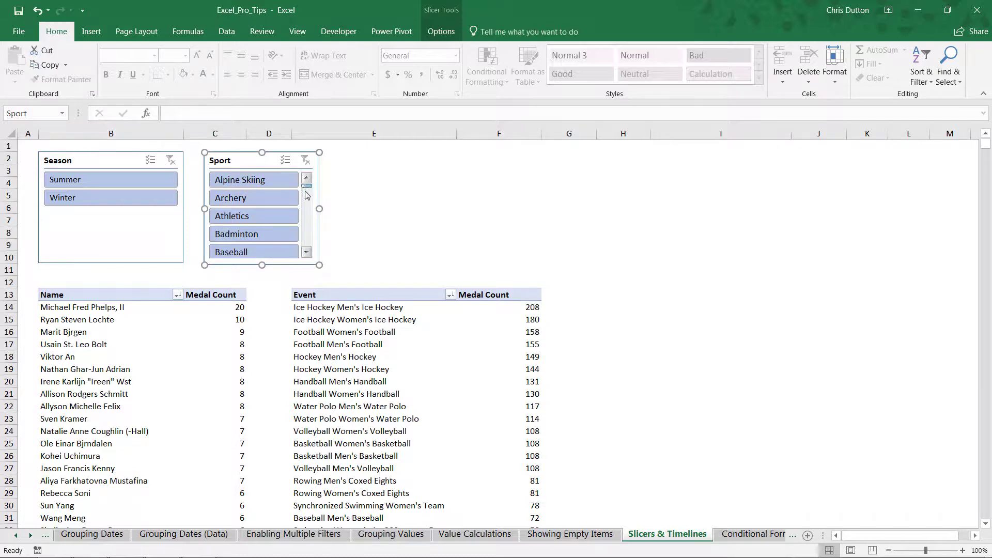
mouse_move(307, 188)
mouse_down()
mouse_move(305, 248)
mouse_move(306, 184)
mouse_move(307, 193)
mouse_up()
click(444, 9)
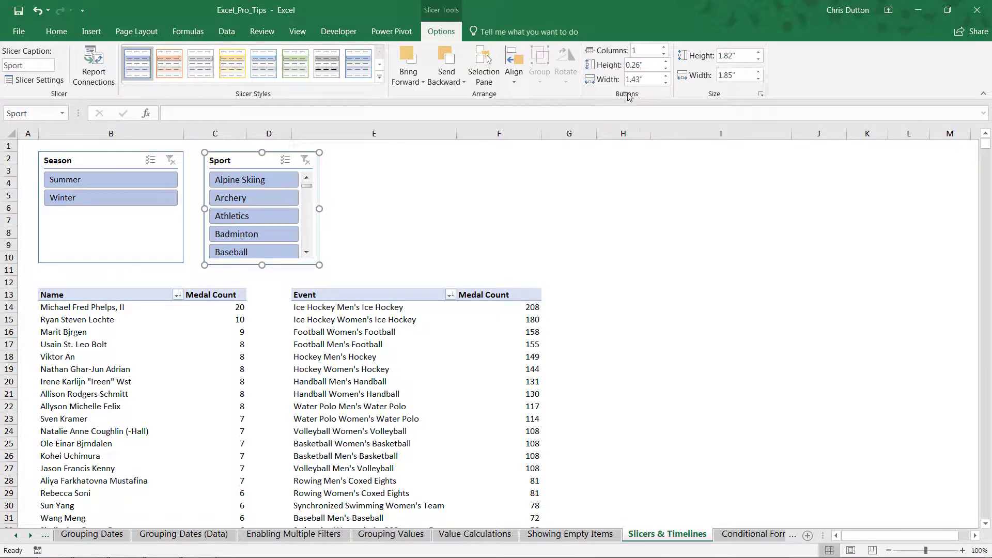
Give the Sport slicer the Light Orange style, widen it, and set its buttons to 3 columns
click(172, 64)
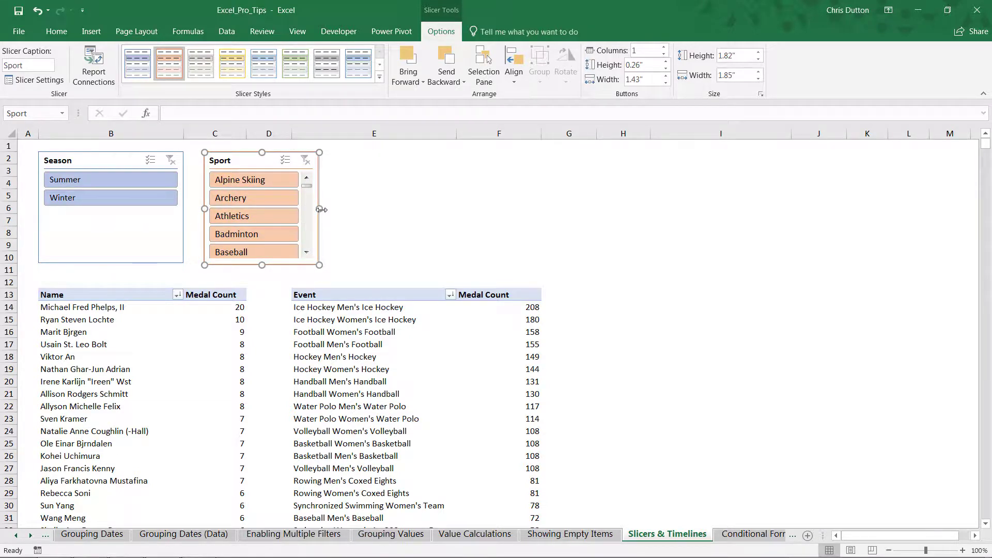
drag(319, 209, 457, 209)
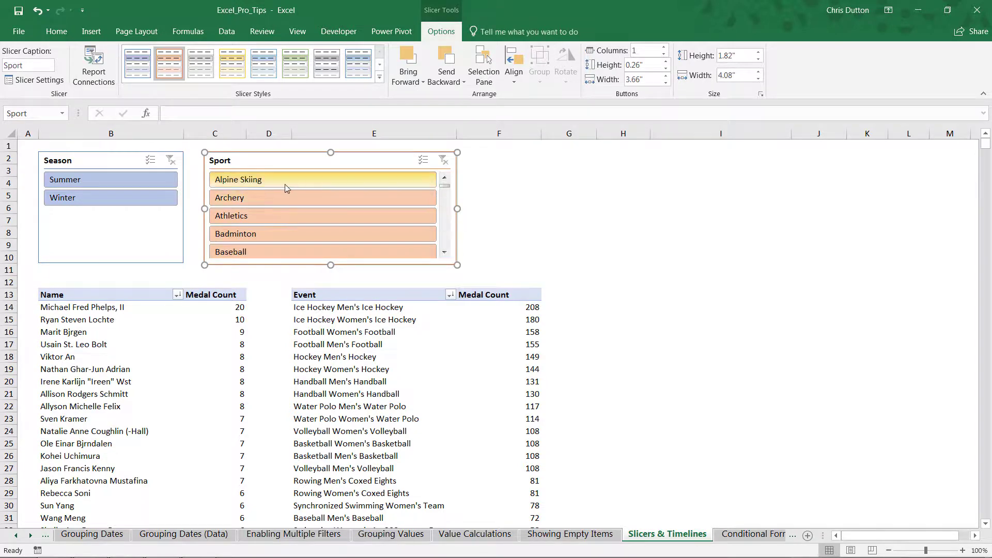
click(665, 47)
click(665, 48)
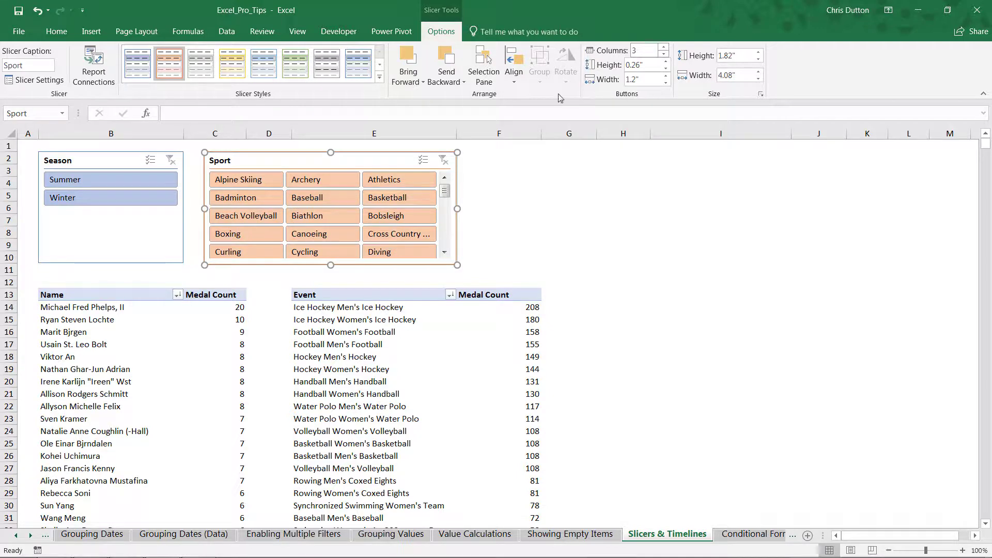
click(498, 192)
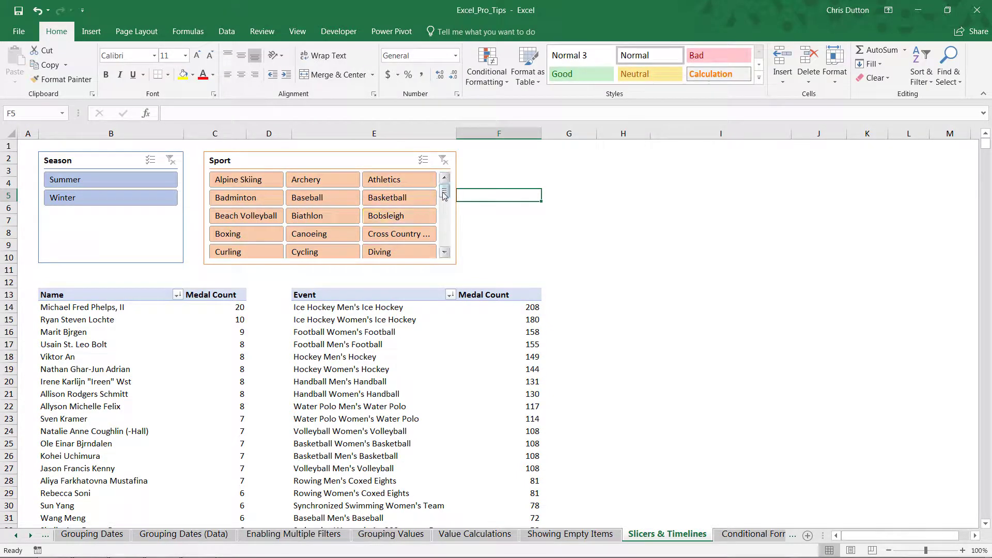
mouse_move(443, 195)
mouse_down()
mouse_move(448, 244)
mouse_move(454, 187)
mouse_up()
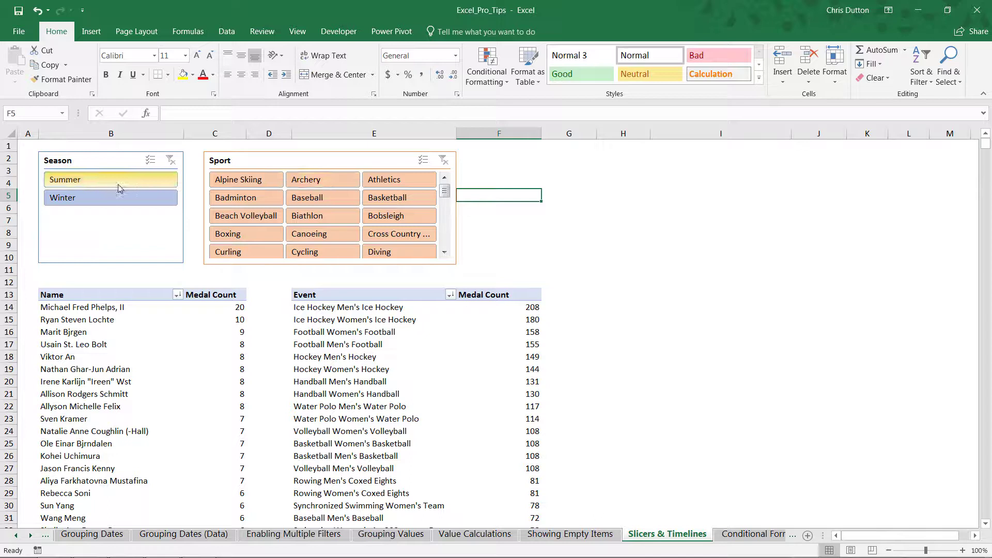
Filter the Season slicer to Summer to test both slicers
click(80, 182)
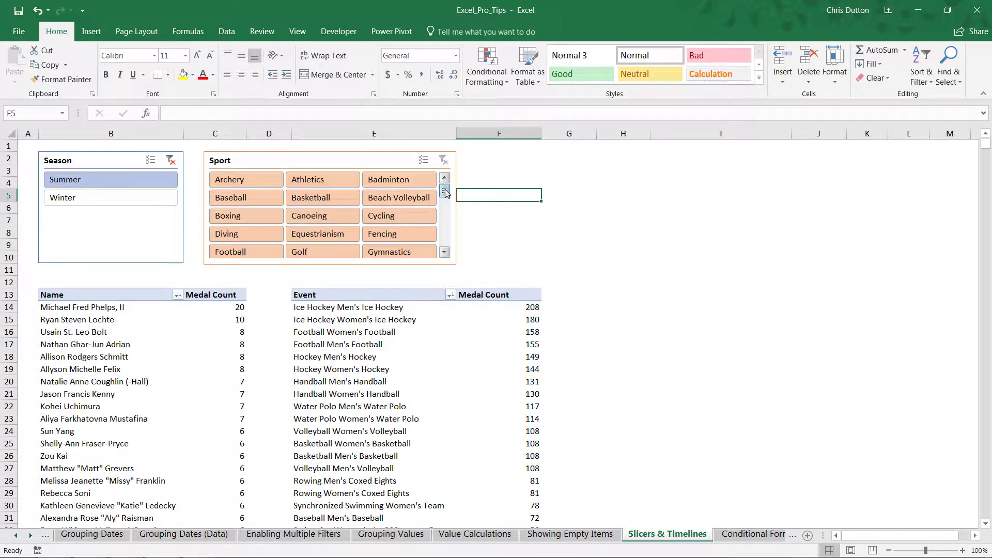
drag(444, 190, 445, 241)
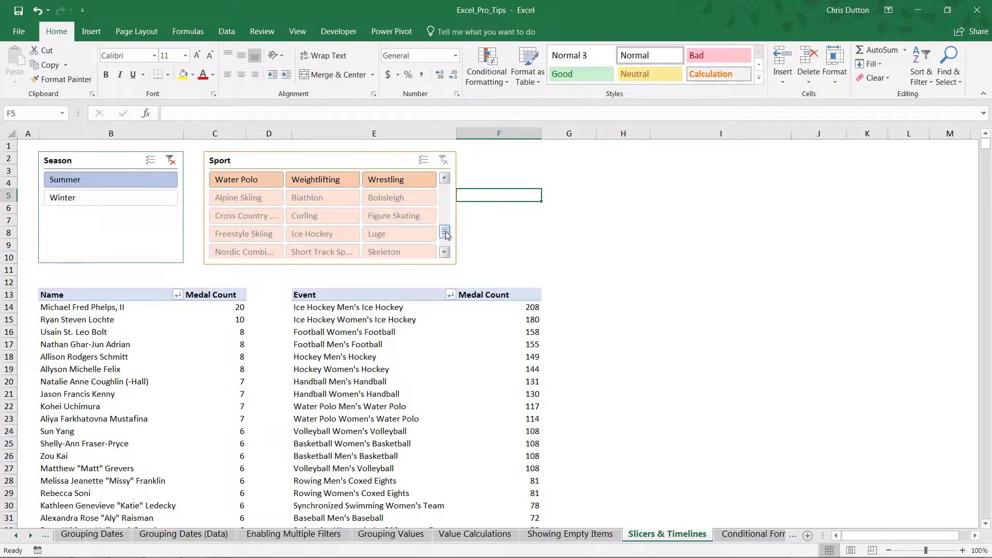
drag(446, 233, 447, 242)
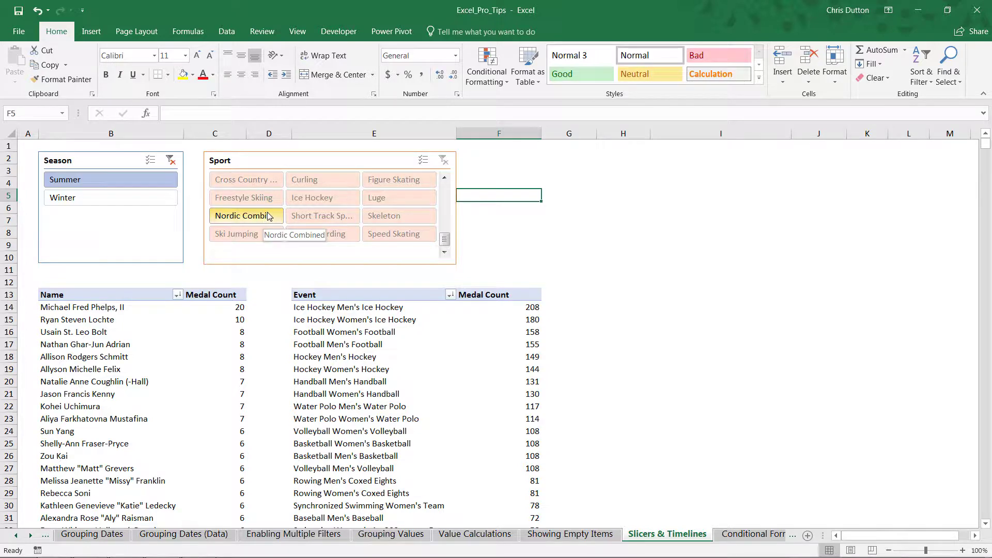
Filter Sport to Ice Hockey, then clear the Sport filter and select the slicer
click(334, 201)
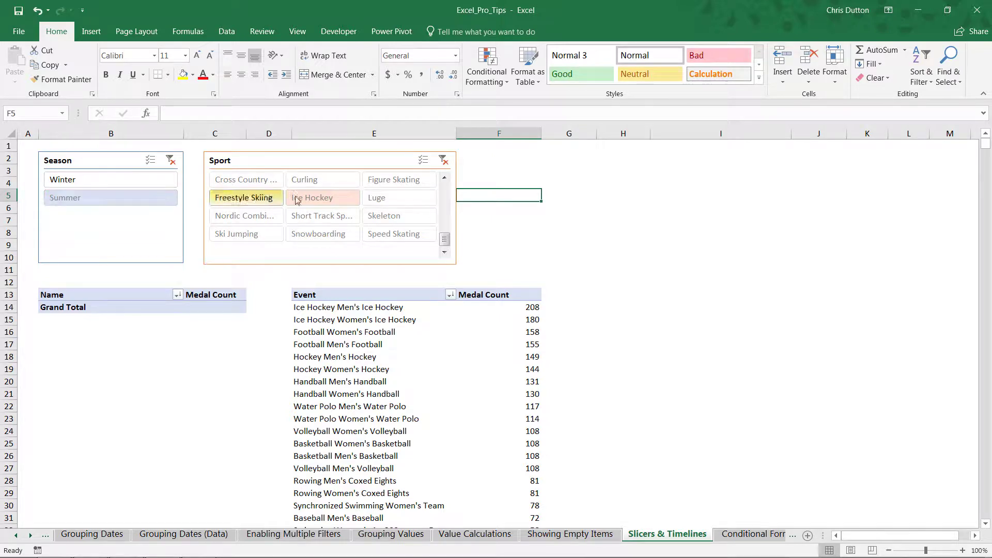
click(442, 162)
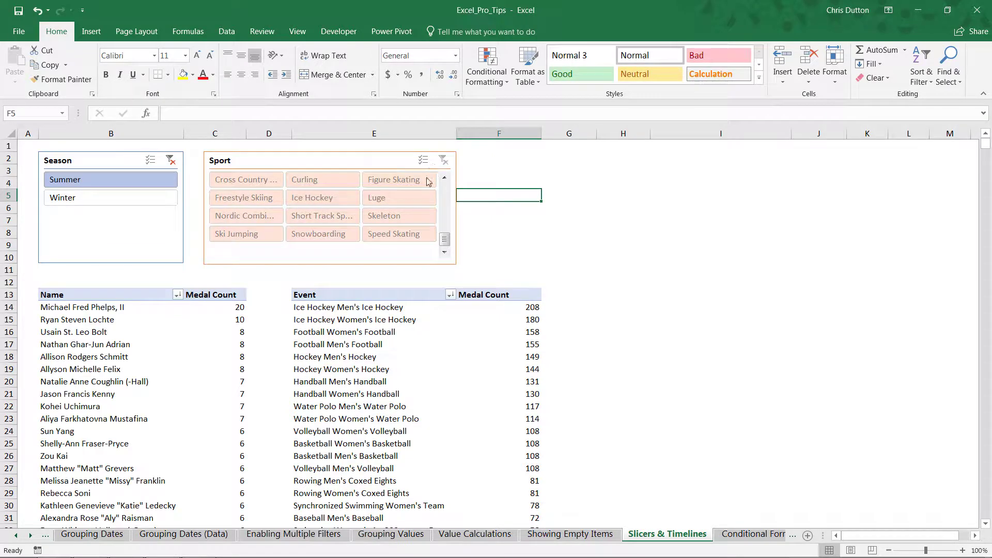
scroll(444, 240, up, 10)
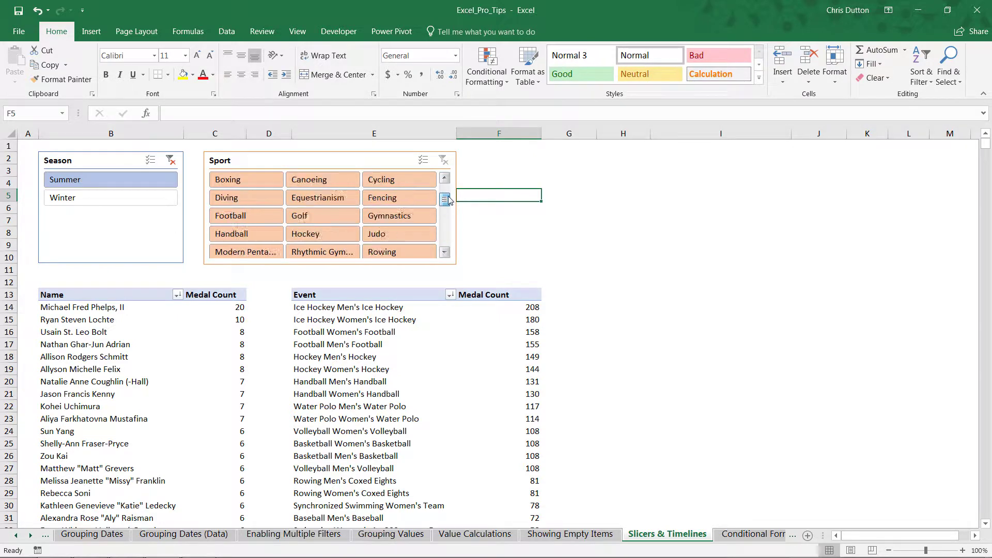
click(362, 156)
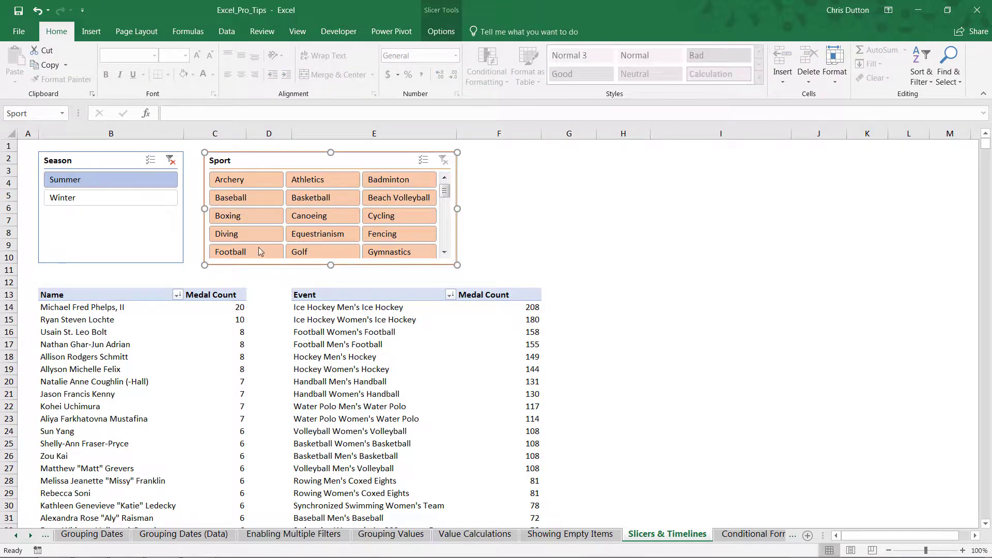
click(441, 31)
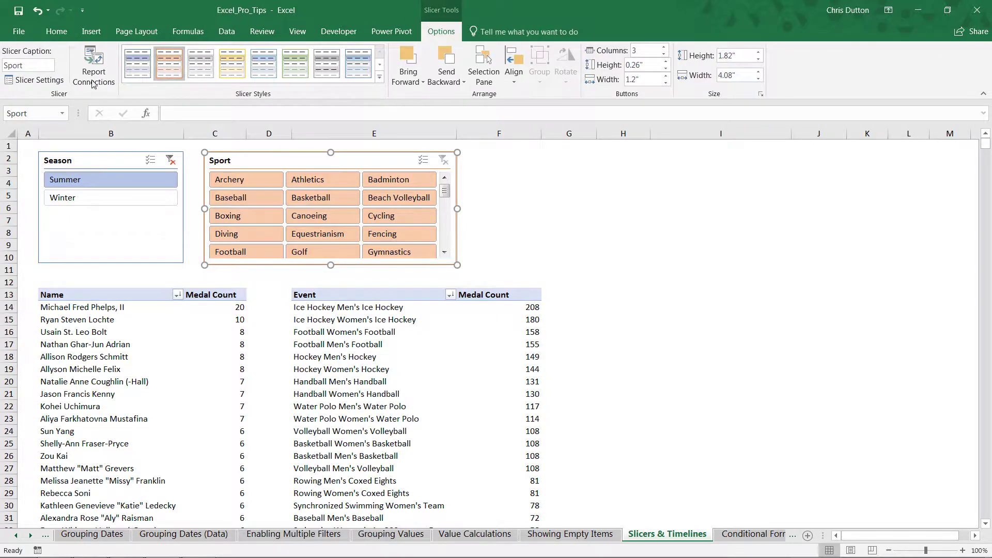
Turn on 'Hide items with no data' in the Sport slicer's settings
click(48, 81)
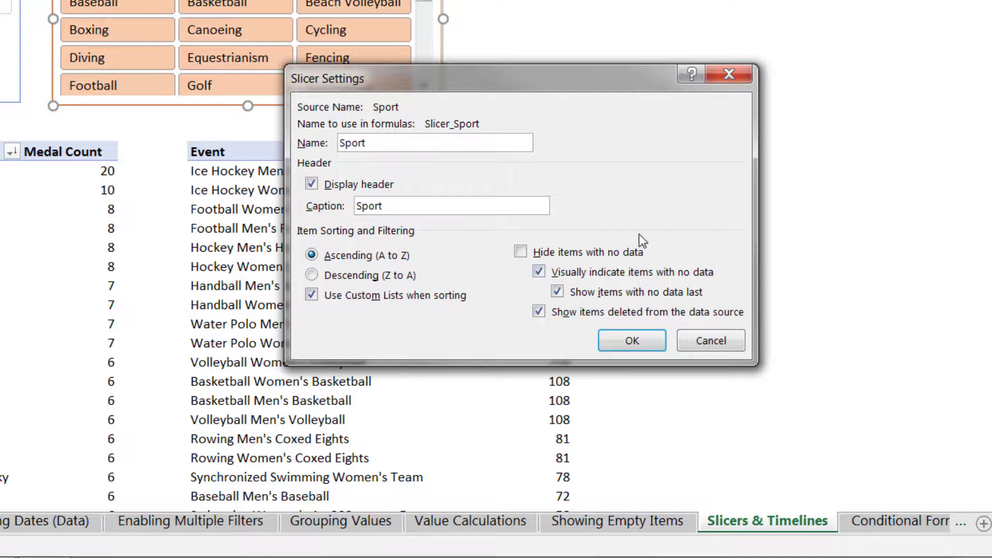
click(520, 253)
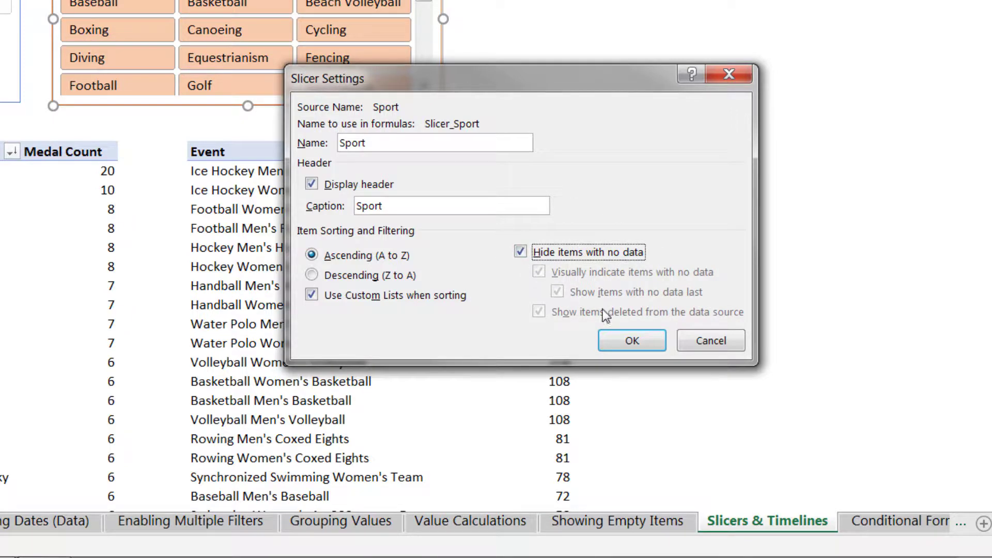
click(632, 342)
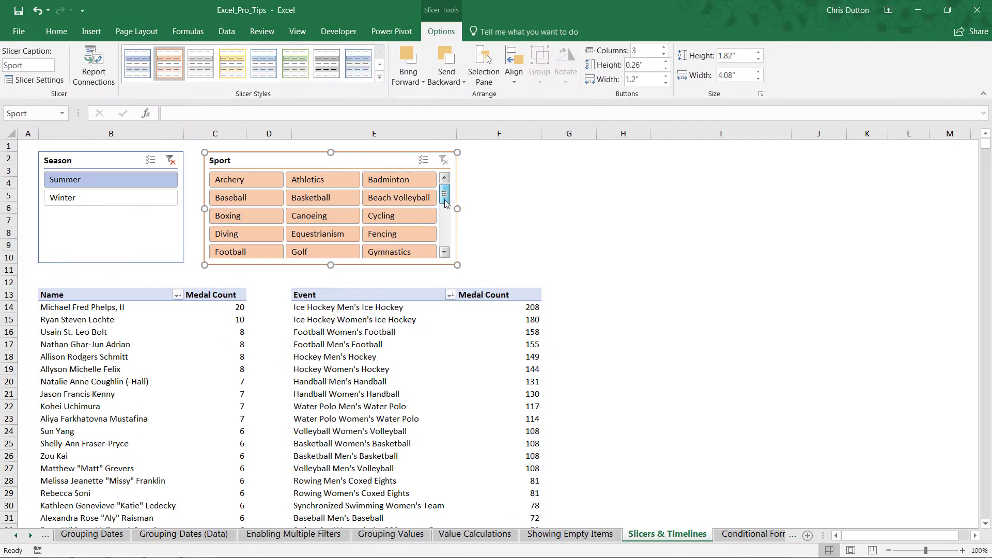
mouse_move(445, 202)
mouse_down()
mouse_move(445, 245)
mouse_move(445, 193)
mouse_up()
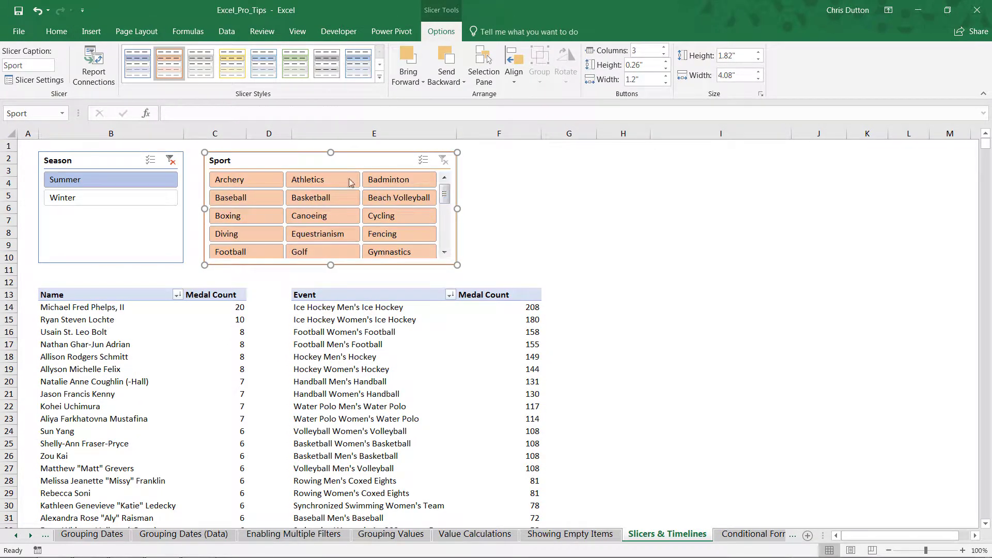
Filter Season to Winter, then try Alpine Skiing, Curling and Freestyle Skiing in the Sport slicer
click(61, 199)
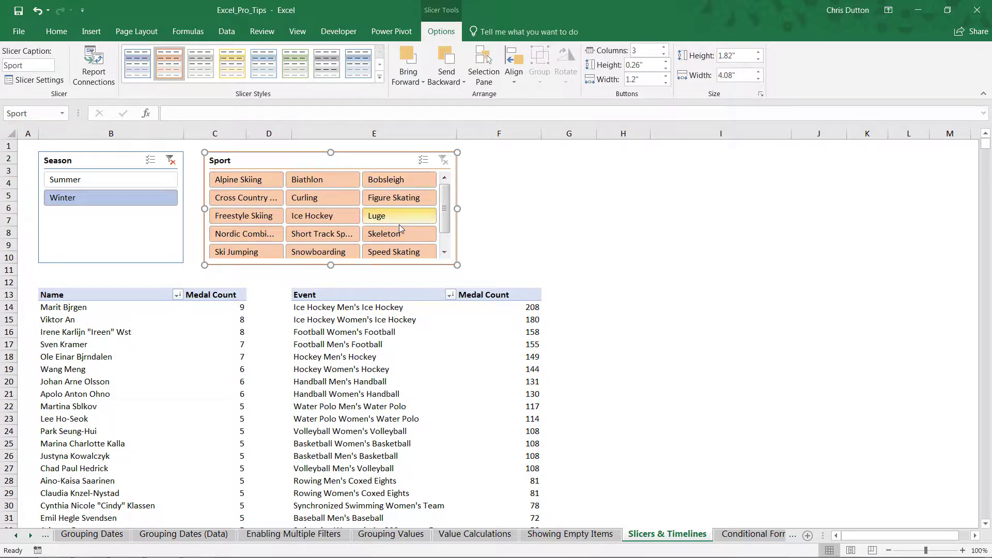
click(444, 252)
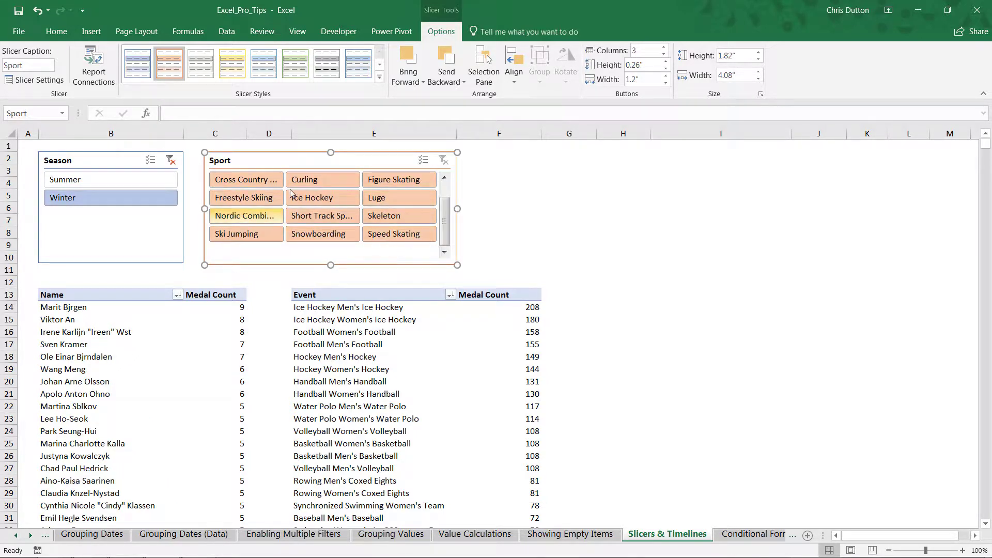
drag(448, 212, 449, 190)
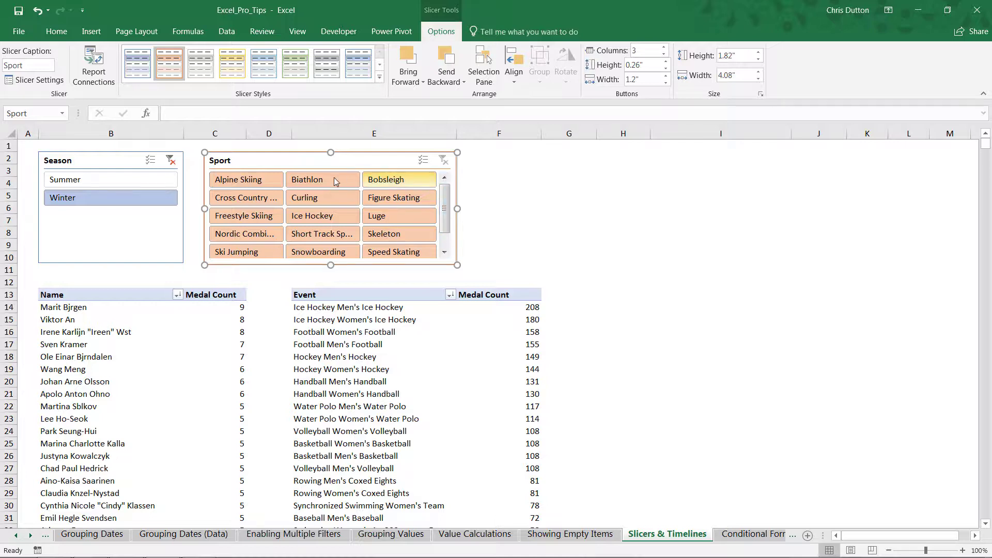
click(259, 180)
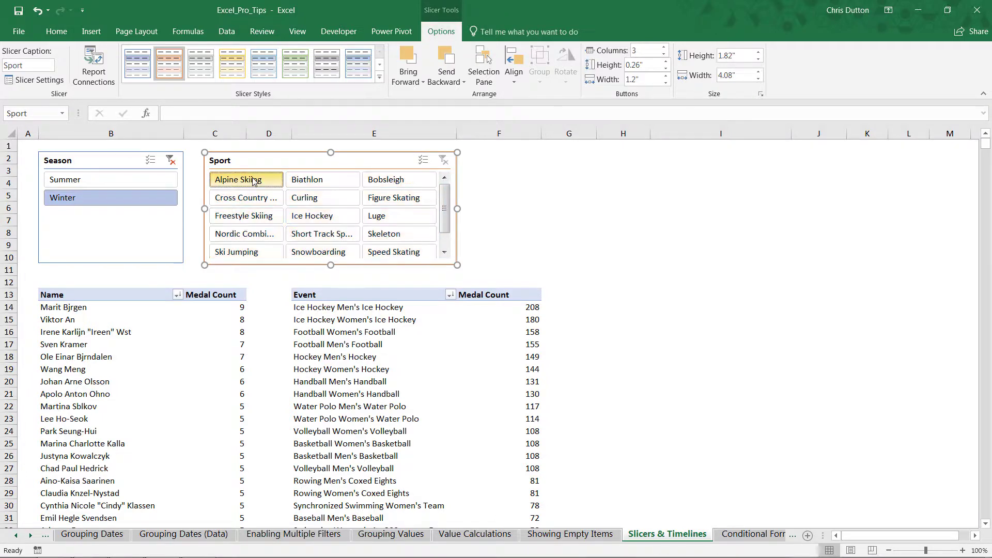
click(309, 199)
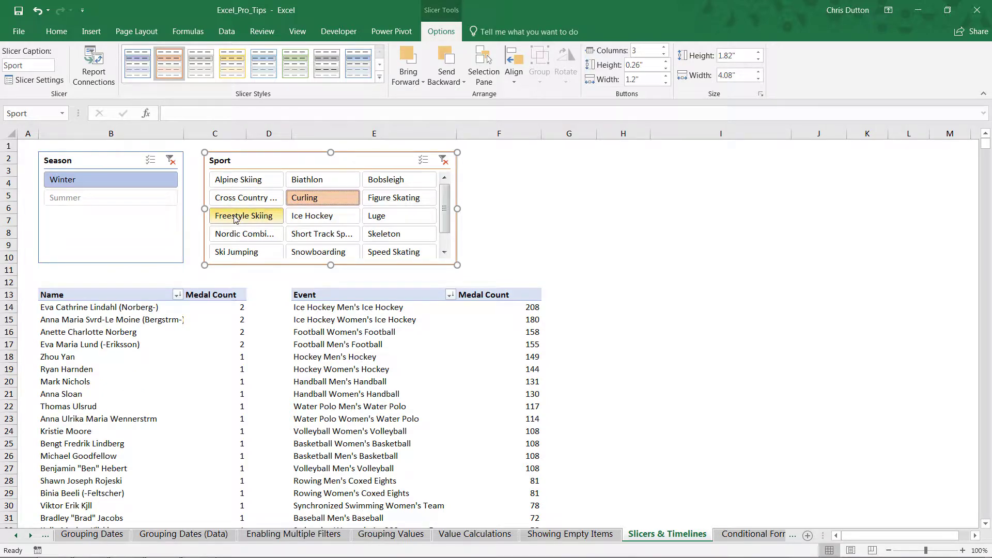
click(234, 217)
Try Biathlon, multi-select Alpine Skiing, Biathlon and Bobsleigh, then keep only Alpine Skiing
click(307, 181)
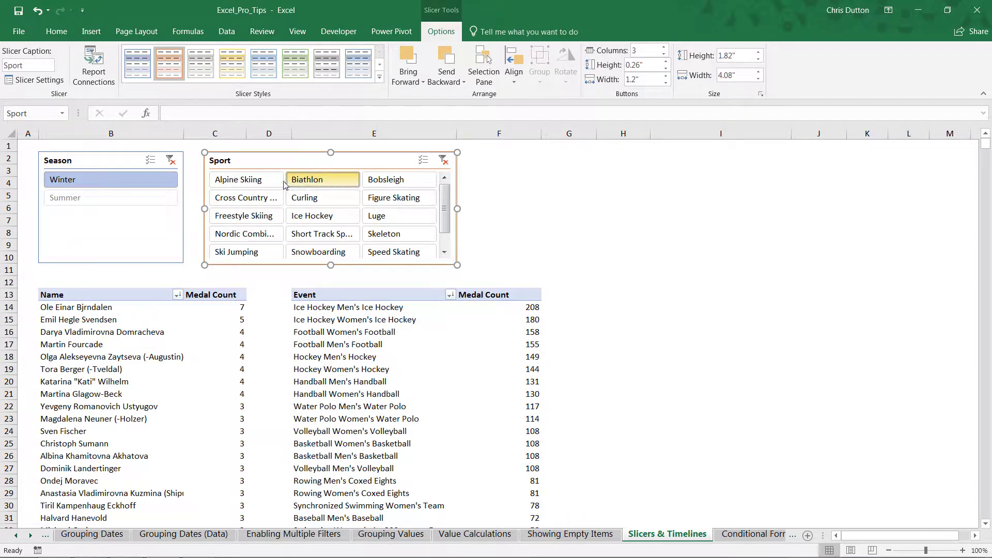
click(241, 185)
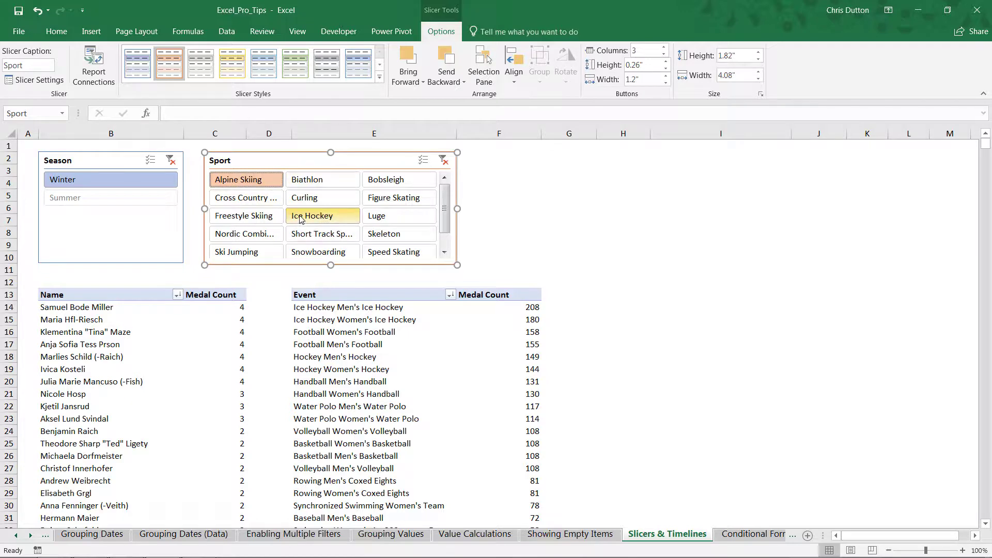
click(423, 161)
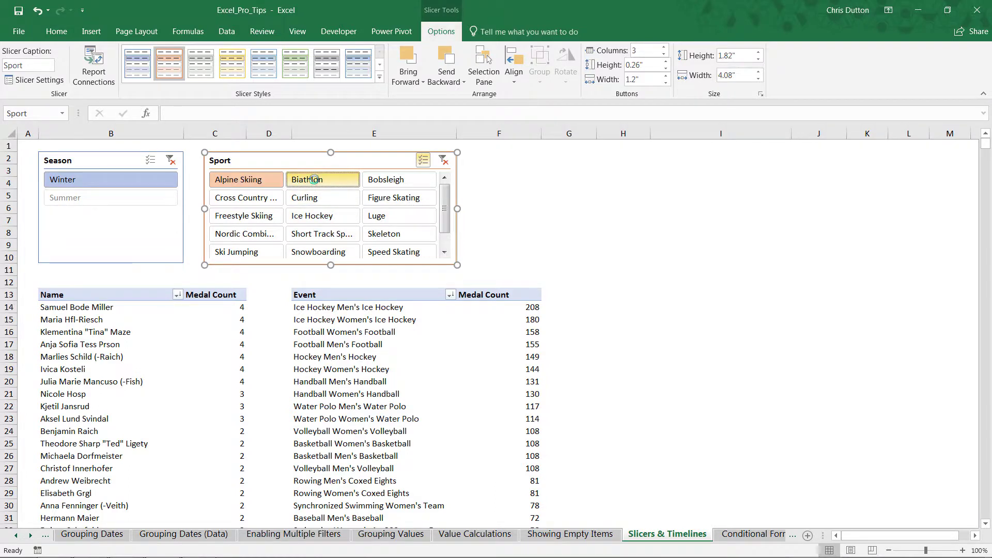
click(314, 180)
click(383, 181)
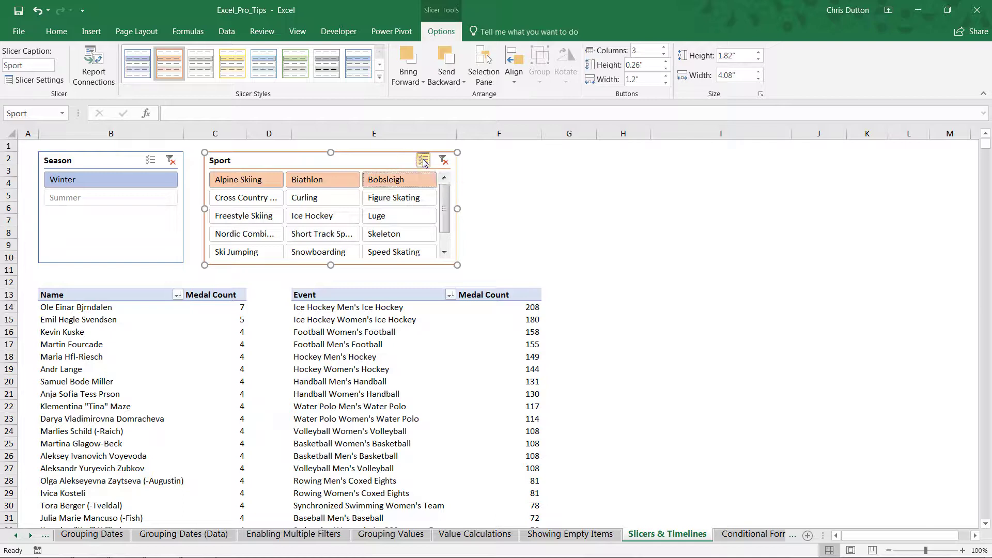
click(256, 185)
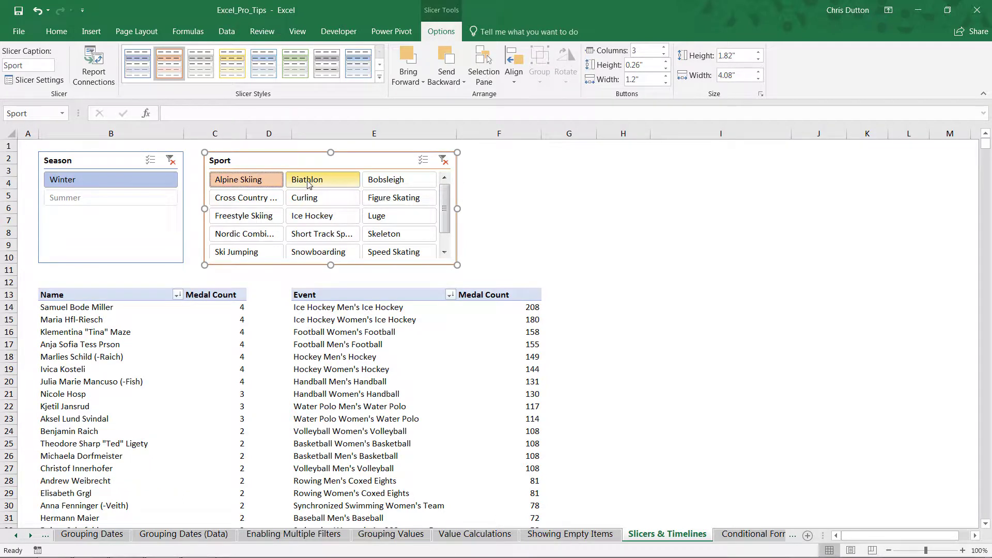
Clear the Sport filter and bring up the Year field's options to add it as a timeline
click(443, 161)
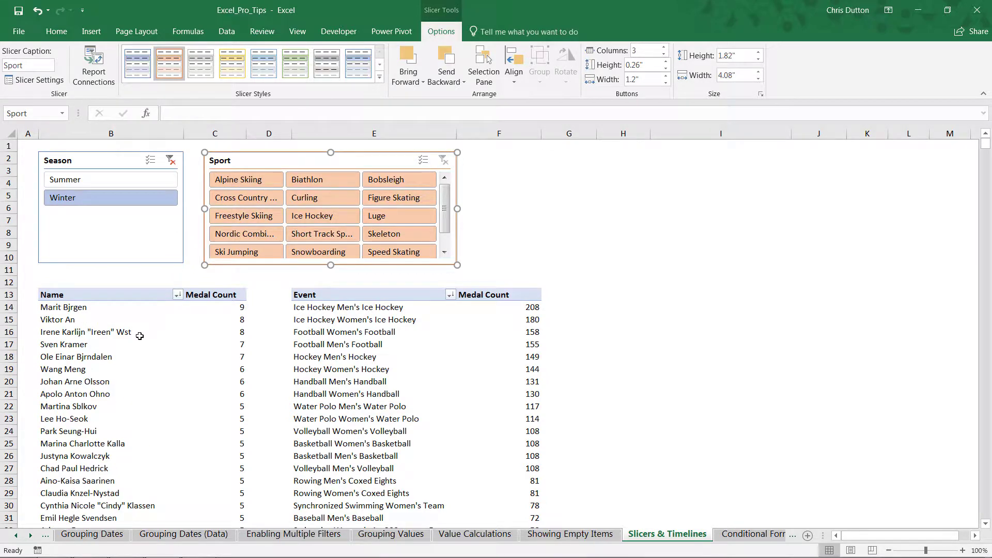
click(121, 332)
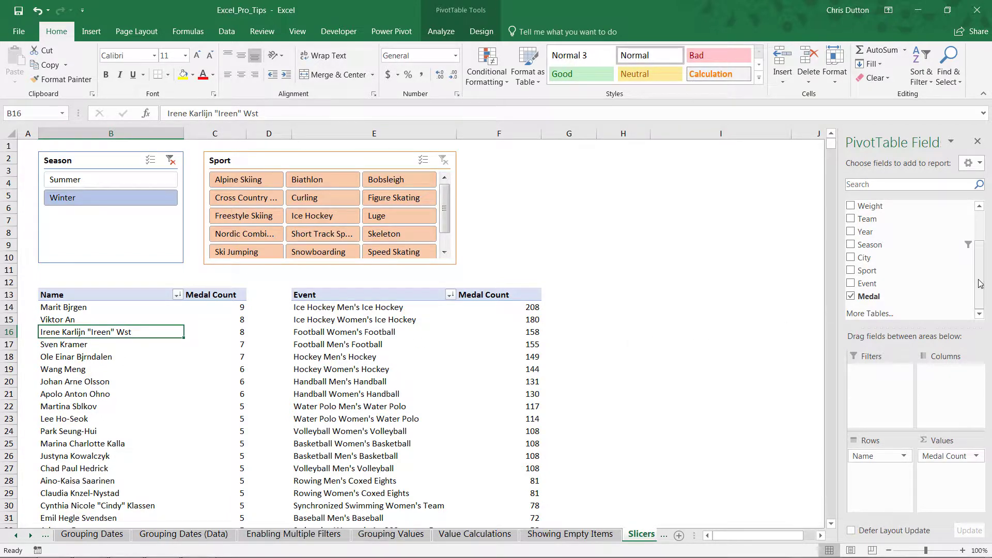
scroll(981, 274, up, 1)
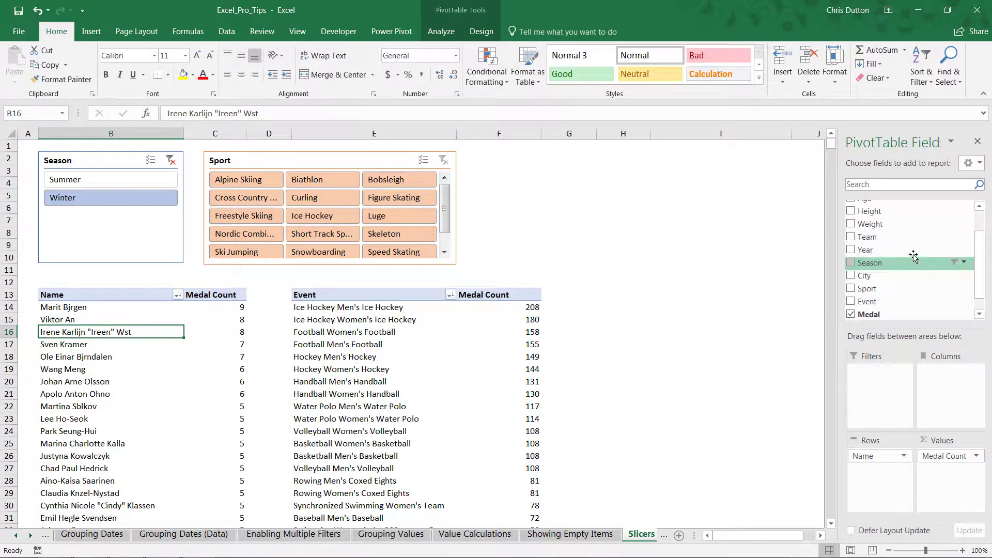
right_click(871, 251)
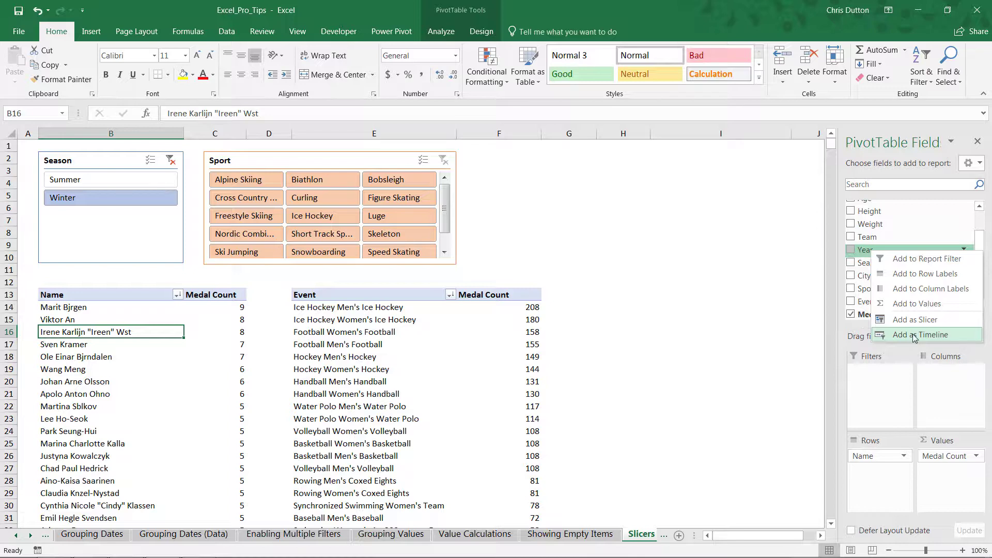
Add a Year timeline to the right of the Sport slicer, enlarged to the slicers' height
click(913, 336)
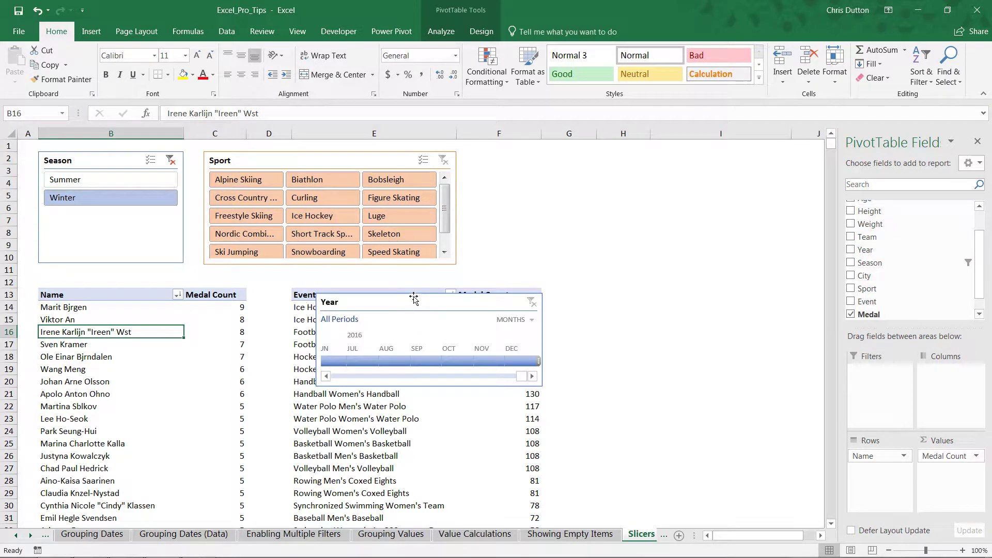
drag(413, 298, 577, 156)
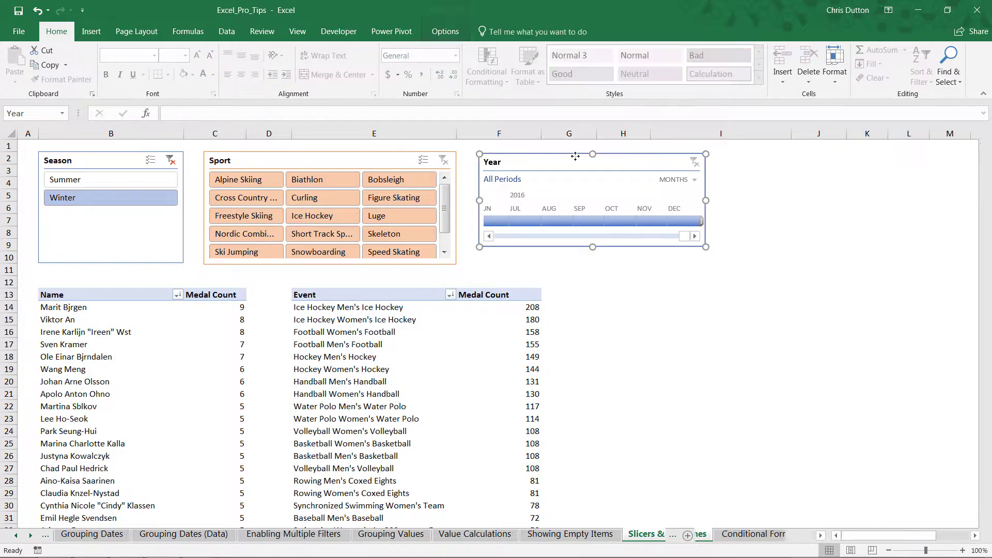
drag(706, 247, 722, 265)
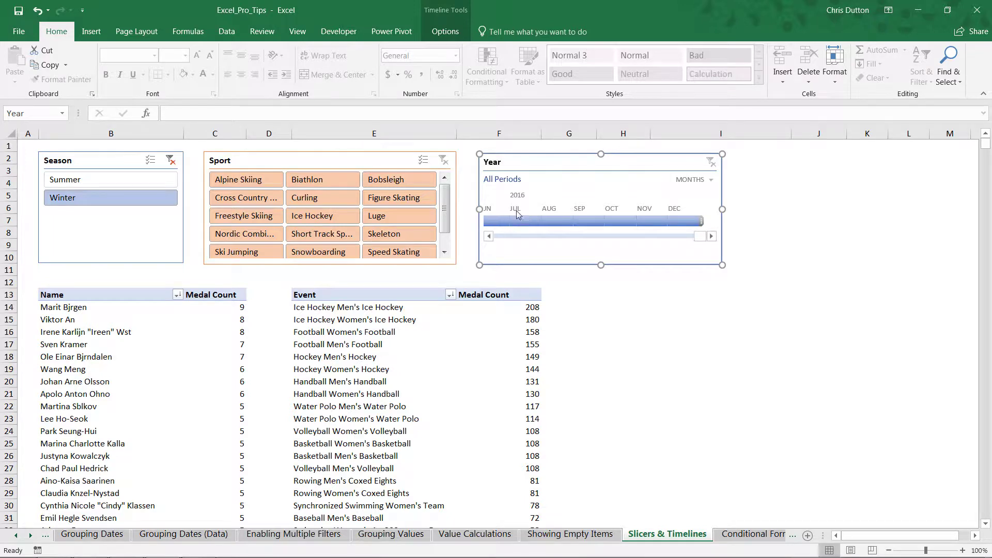
Switch the Year timeline to the Years time level and apply the green timeline style
click(712, 181)
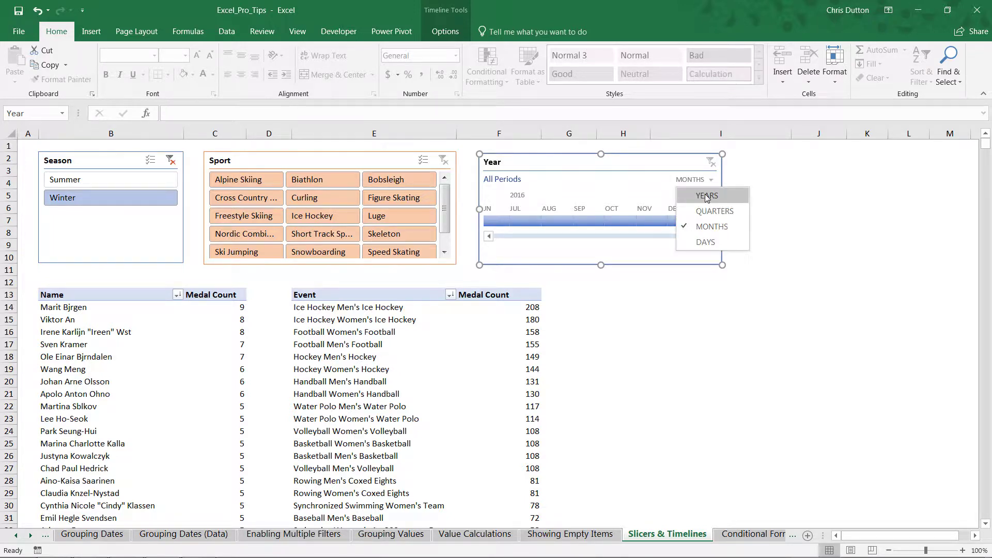
click(706, 194)
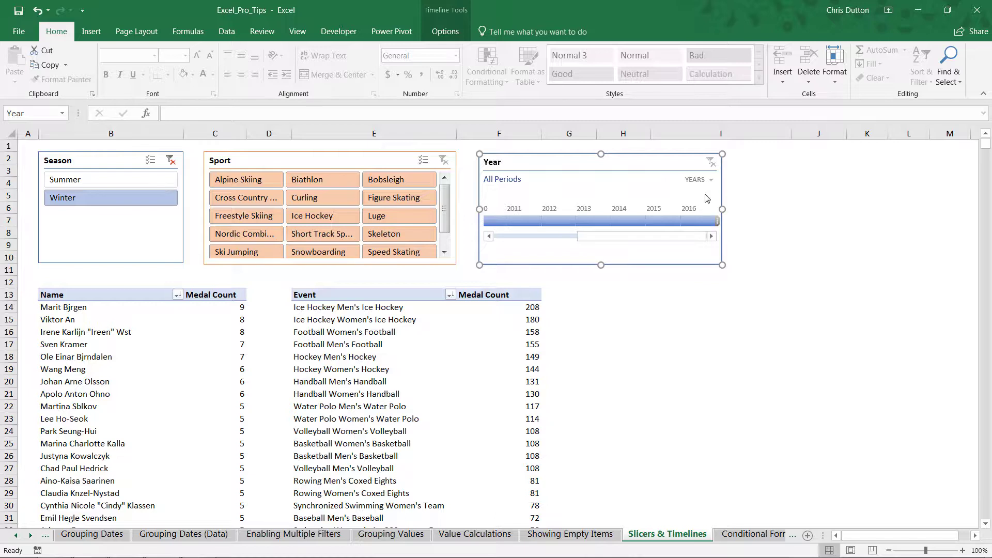
click(453, 10)
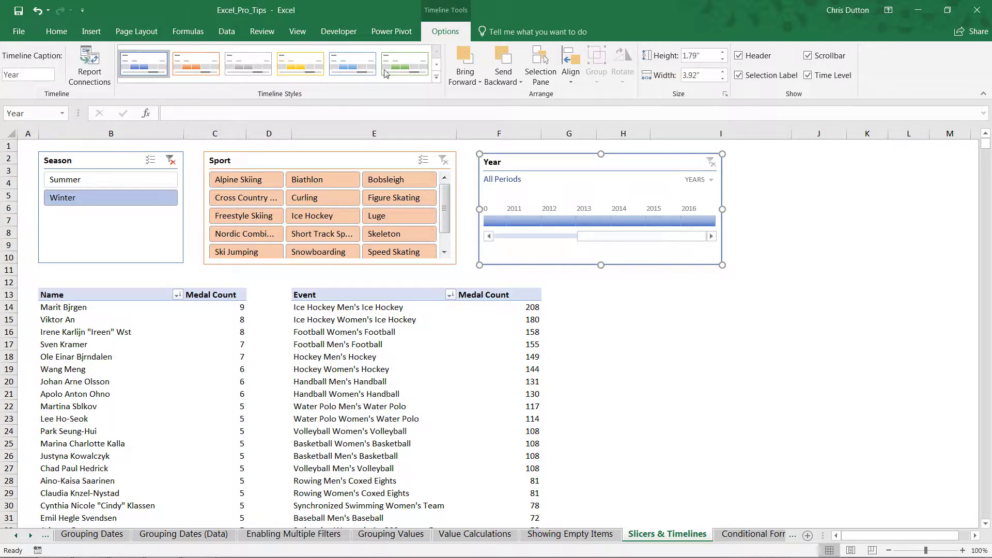
click(402, 70)
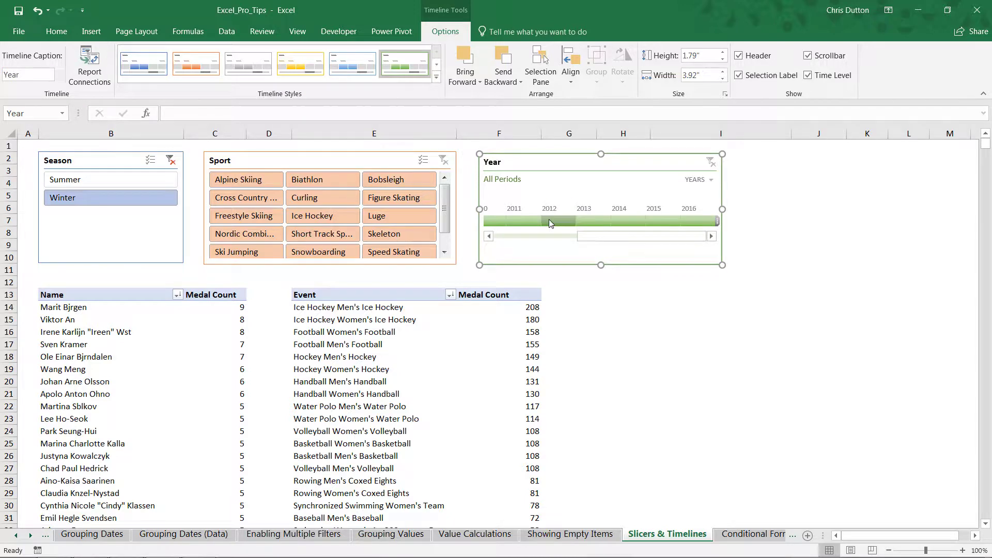
Filter the Year timeline to 2012–2016, briefly narrowing to 2016 alone before widening back
drag(549, 219, 684, 228)
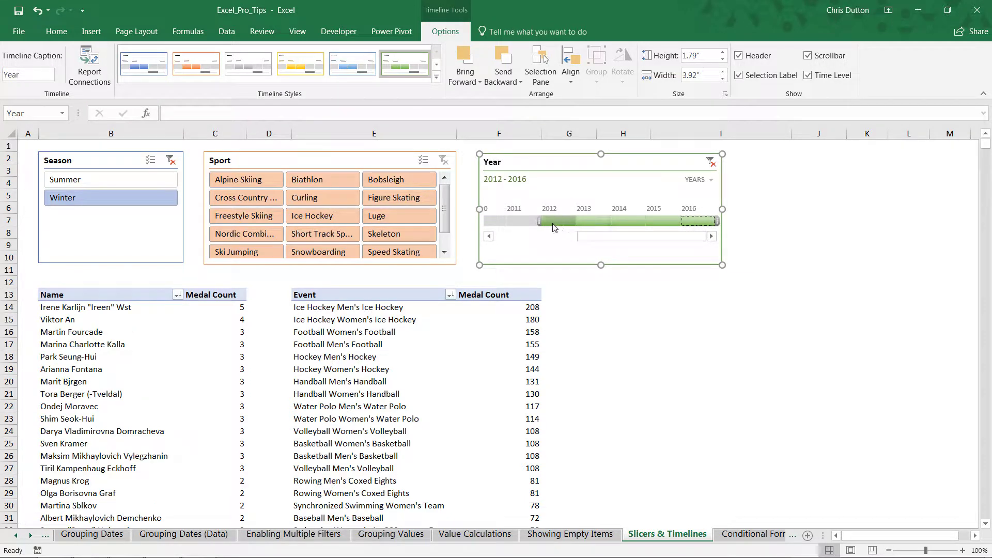
click(695, 222)
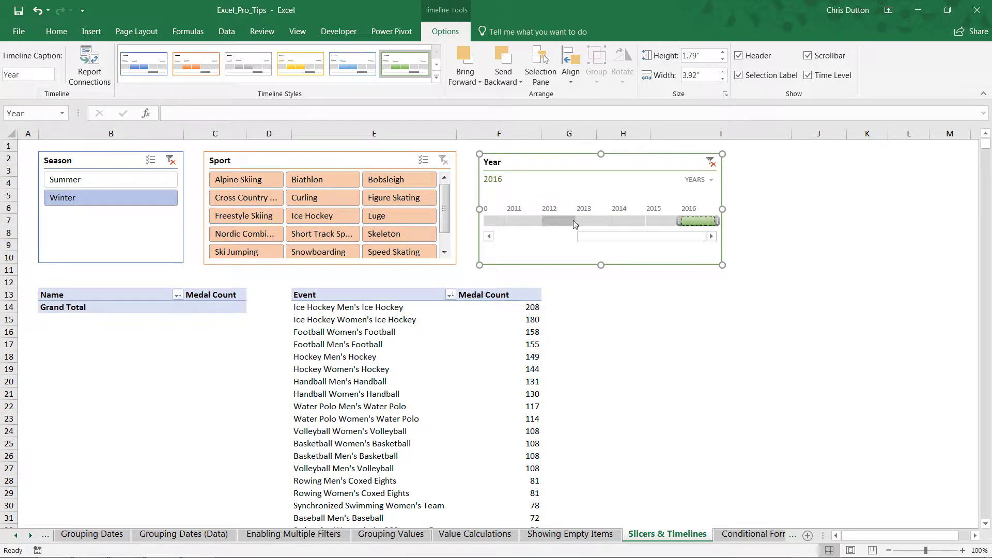
drag(678, 223, 539, 222)
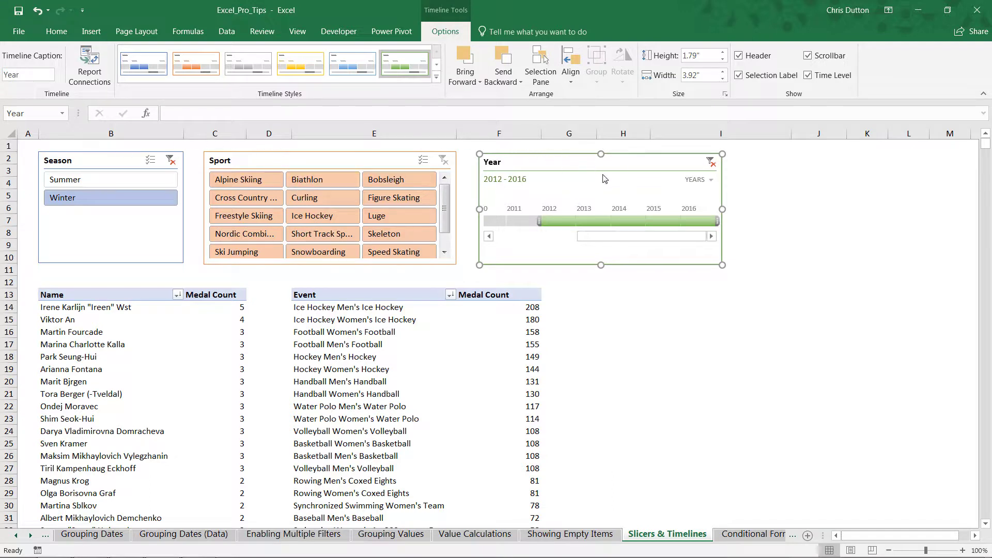
Filter the athletes to Summer season, Archery sport and years 2014–2016
click(77, 185)
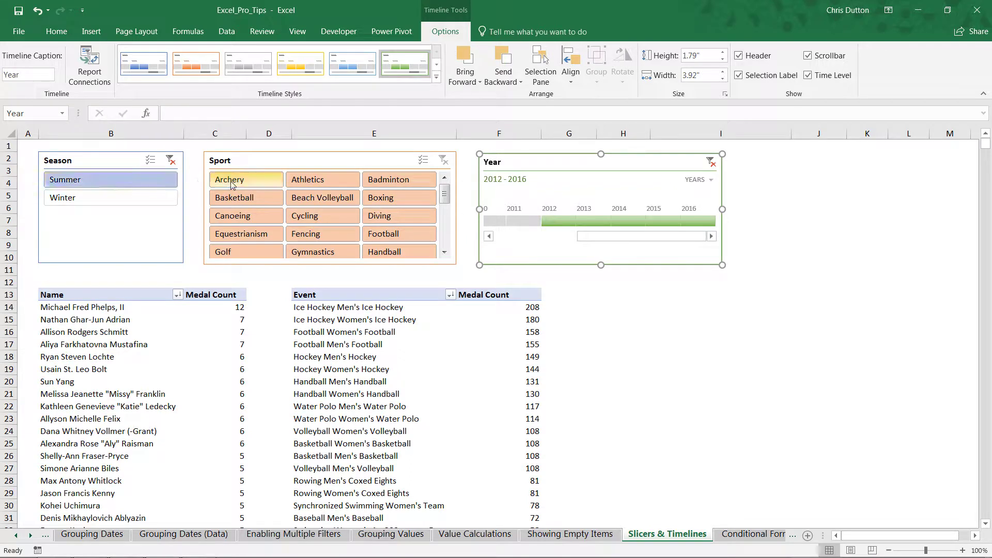
click(255, 182)
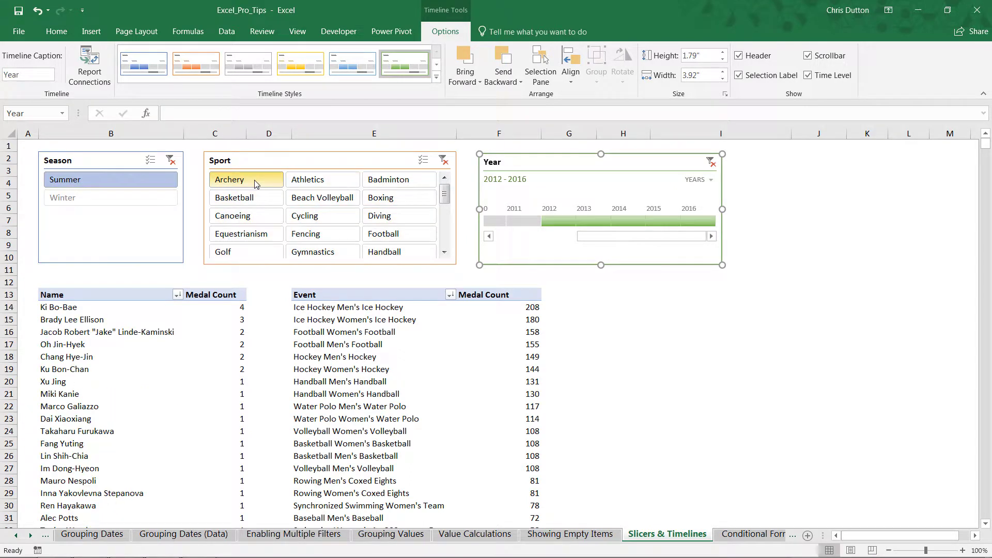
drag(541, 221, 610, 222)
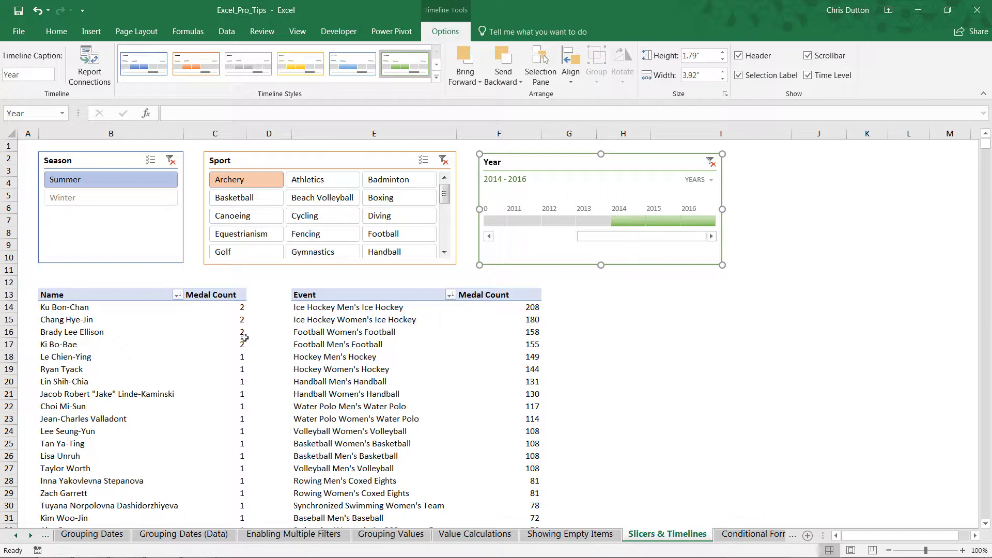
mouse_move(245, 338)
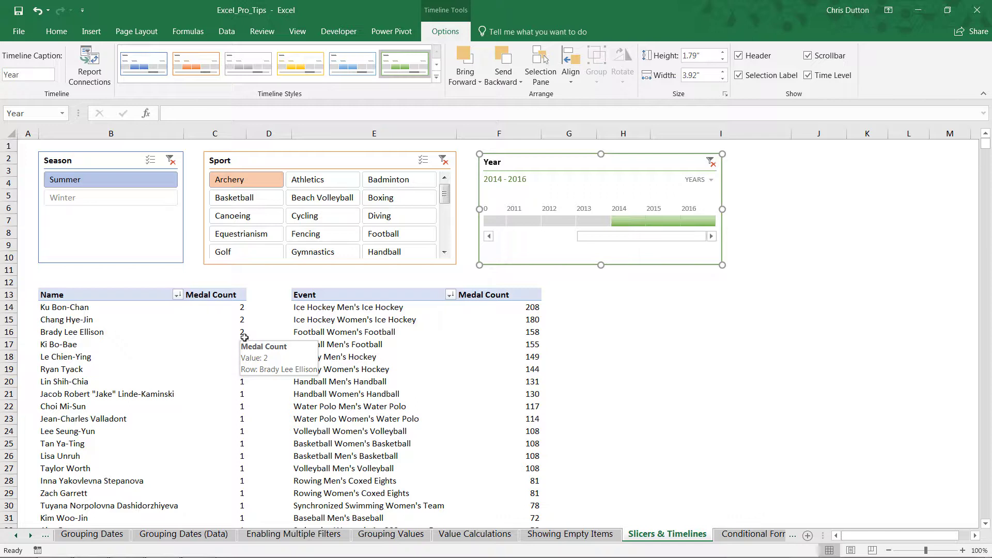
Clear the Season, Sport and Year timeline filters
click(170, 161)
click(443, 161)
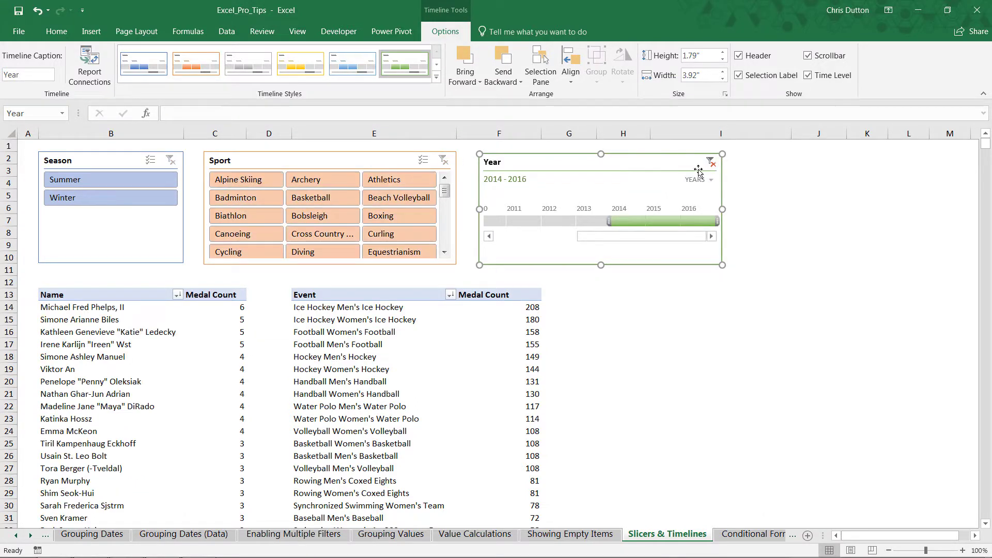
click(712, 163)
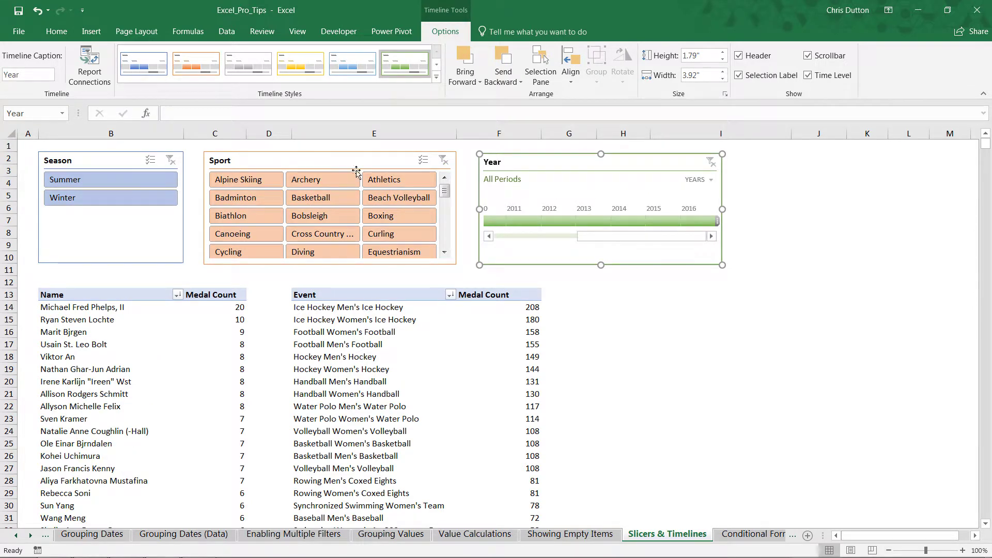
Connect the Season slicer to the Events pivot table through Report Connections
click(103, 153)
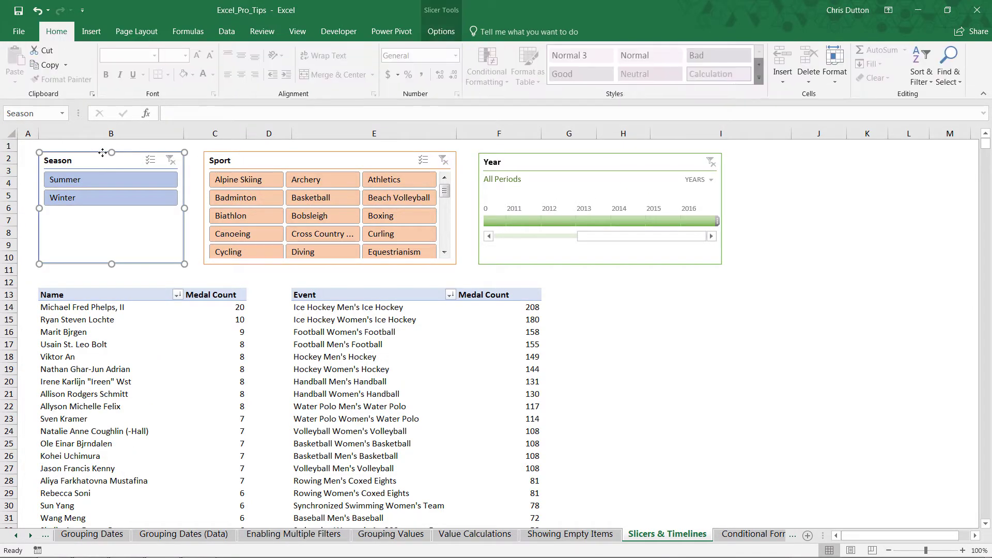
click(441, 32)
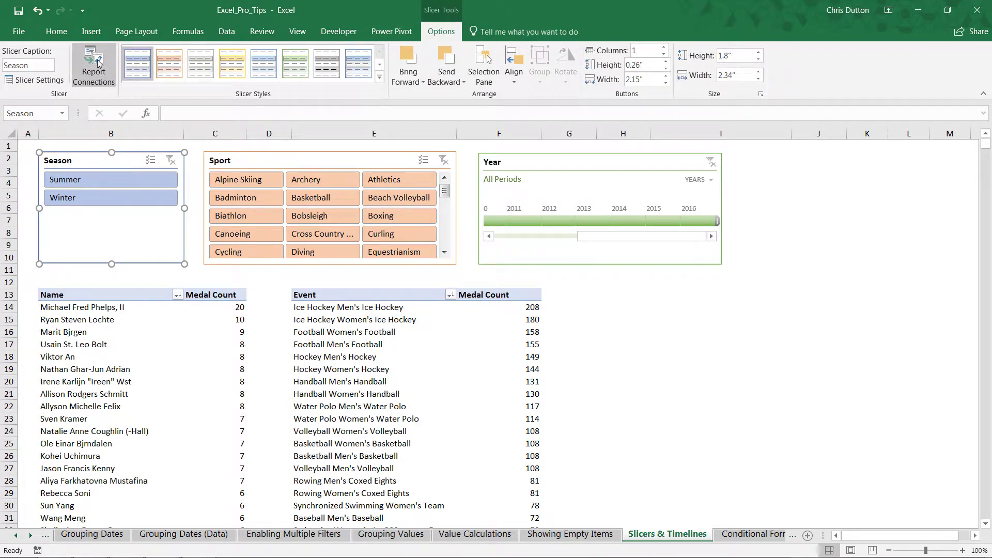
click(104, 70)
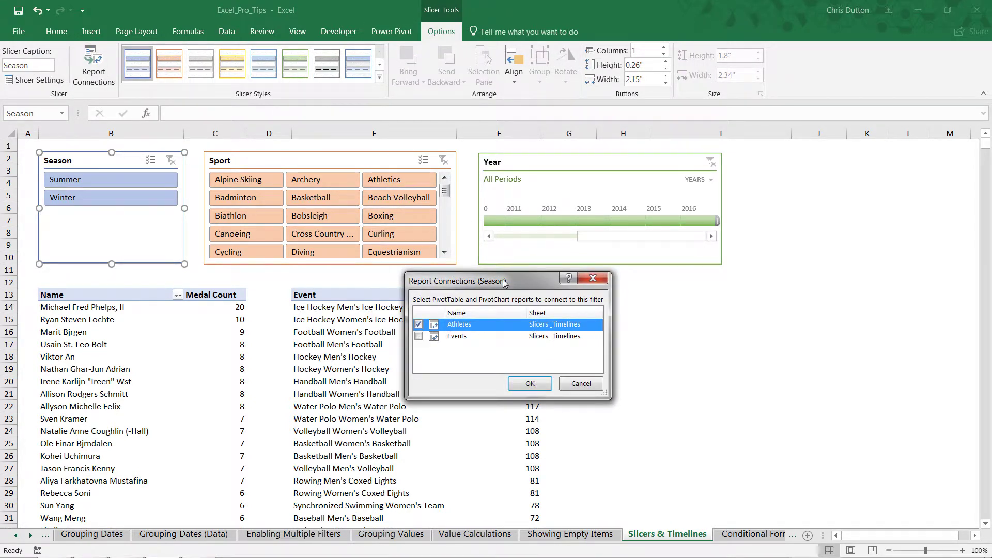
drag(504, 283, 470, 237)
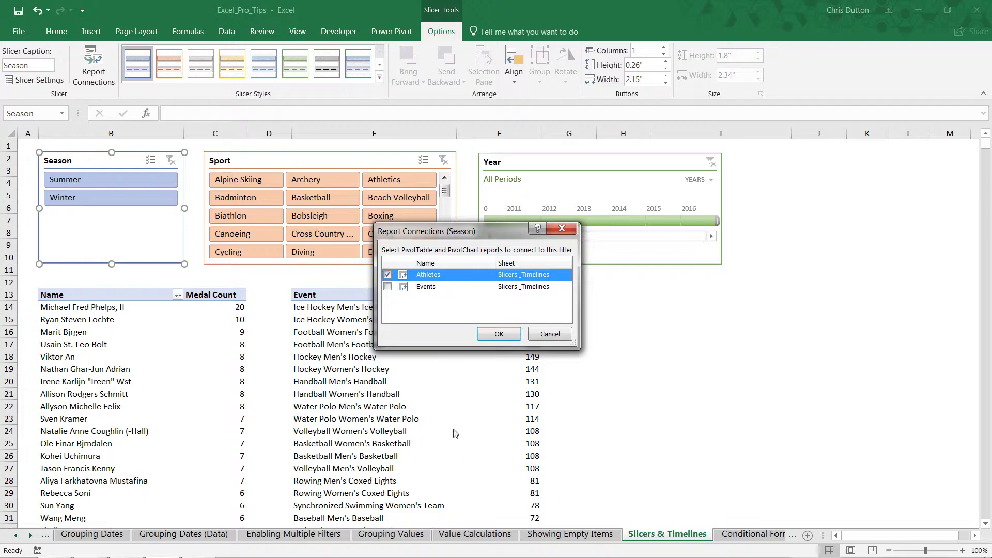
click(388, 287)
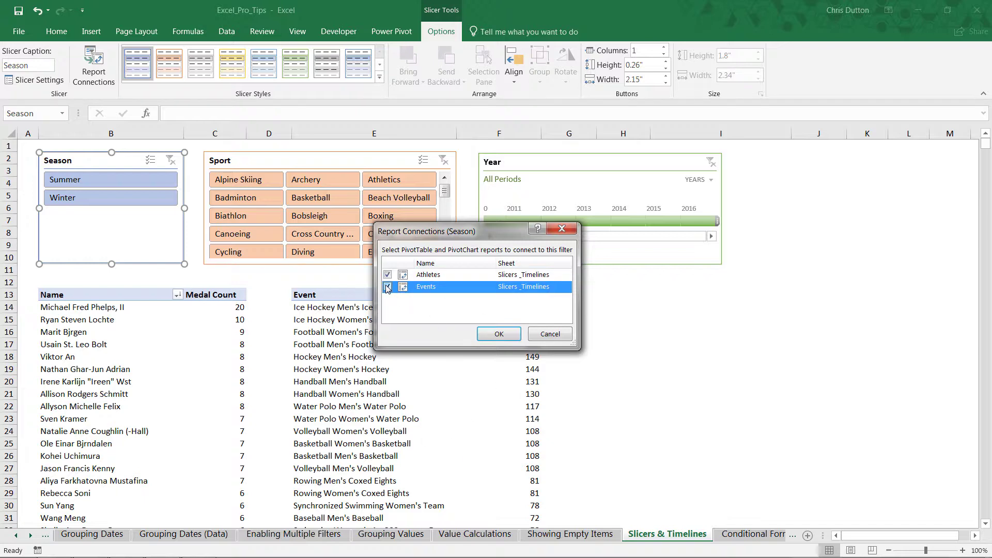
click(499, 335)
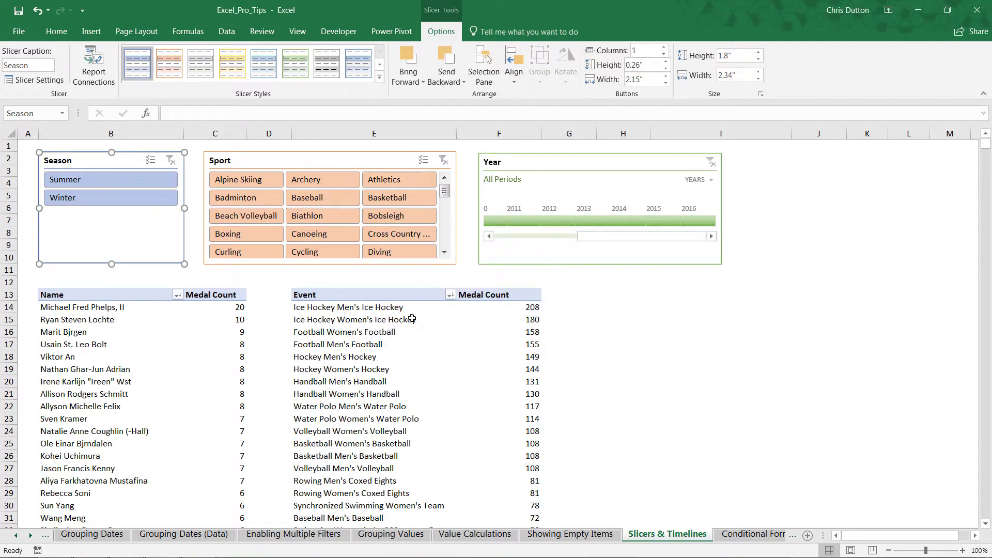
click(73, 182)
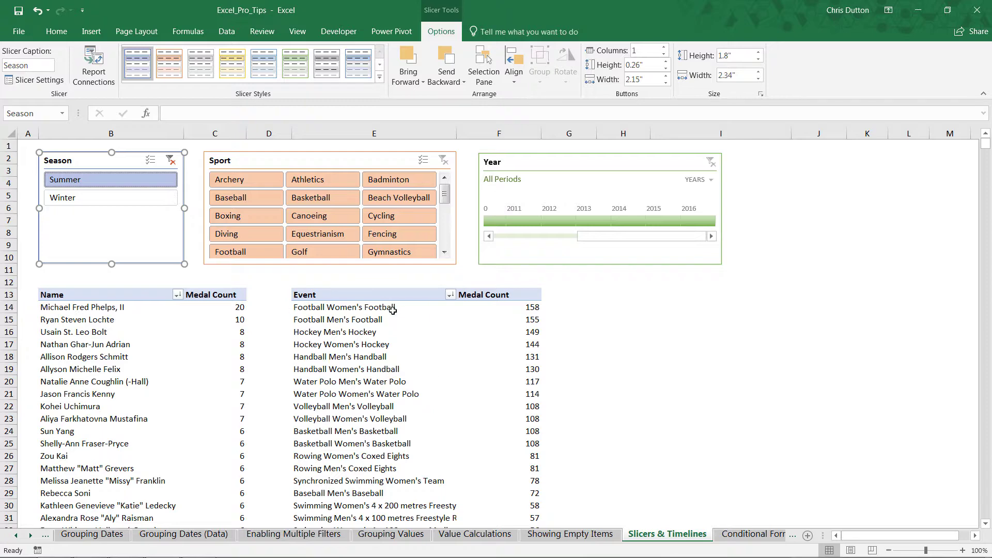
click(80, 202)
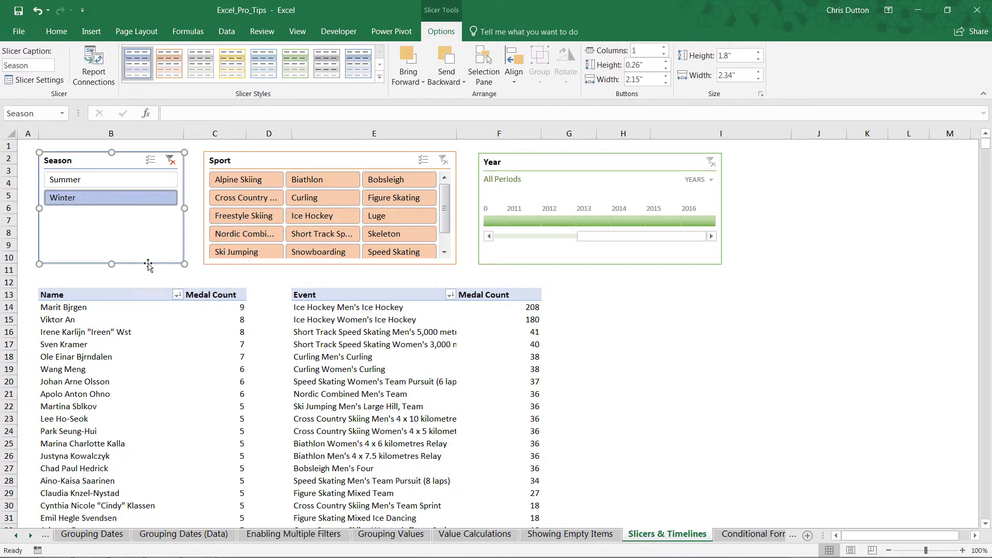
key(alt+c)
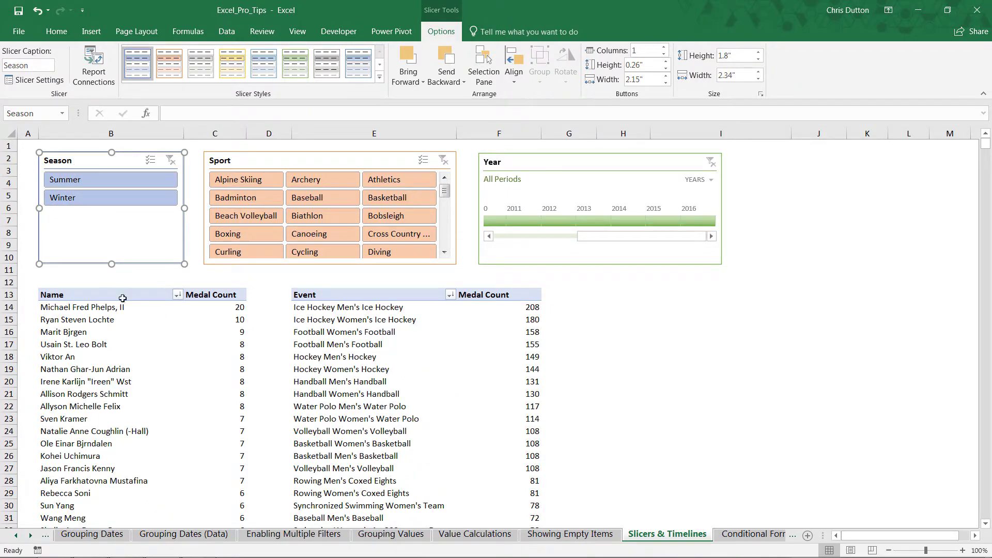
Connect the Sport slicer to the Events pivot table
click(265, 160)
click(103, 73)
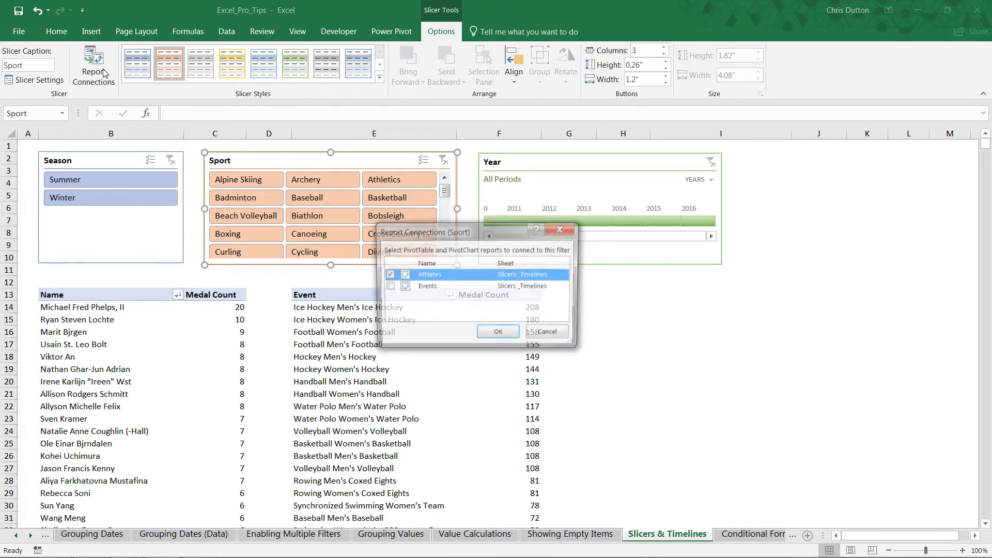
click(389, 287)
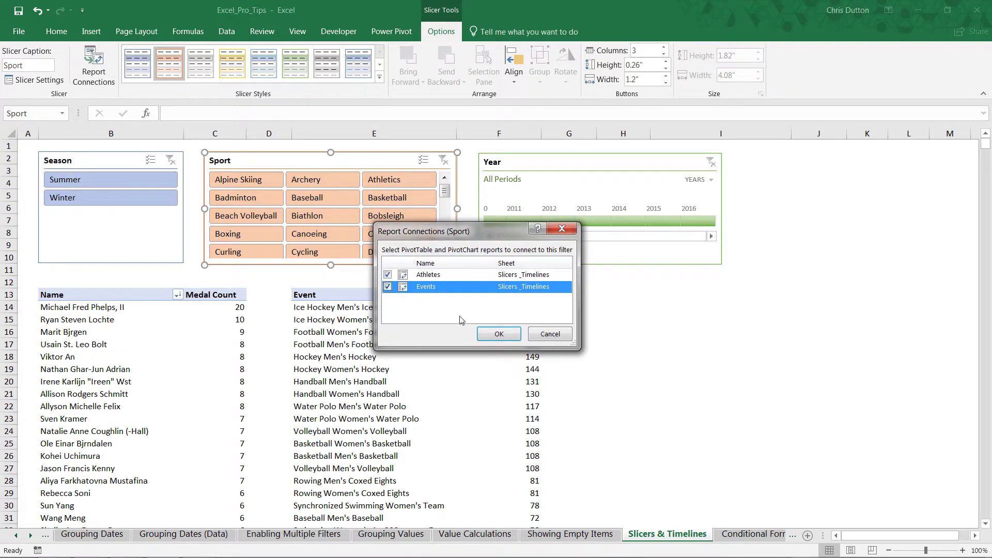
click(500, 335)
Connect the Year timeline to the Events pivot table via its Report Connections
click(489, 162)
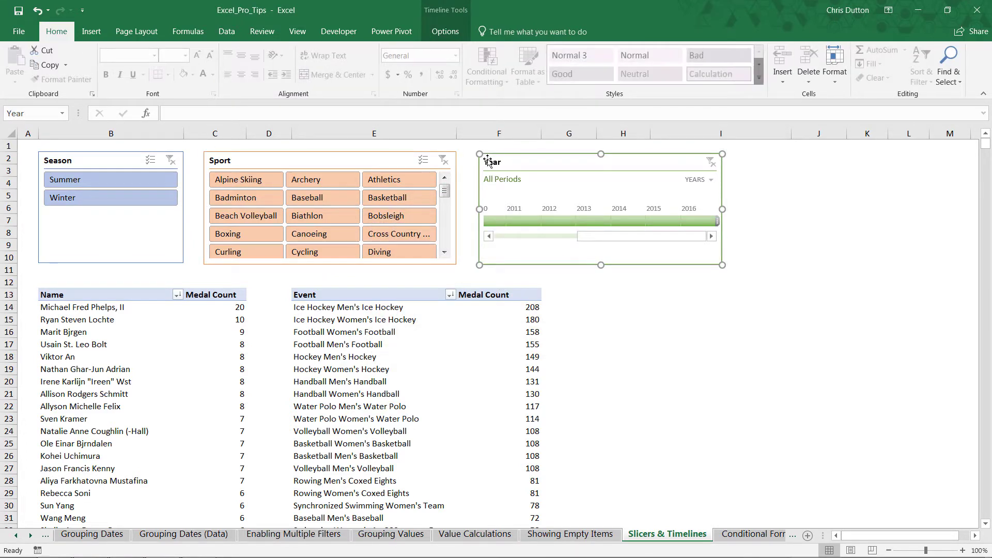
click(445, 31)
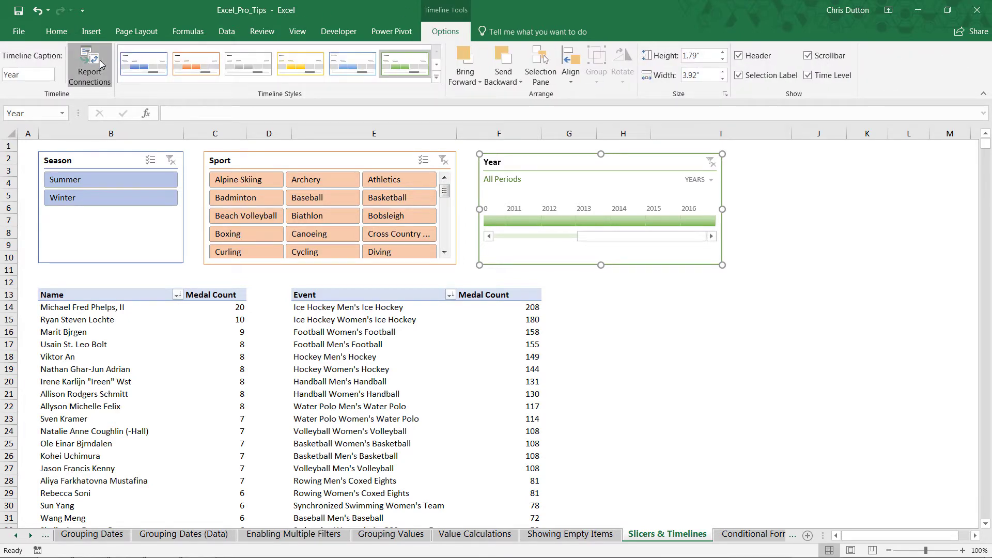
click(90, 64)
click(387, 287)
click(499, 334)
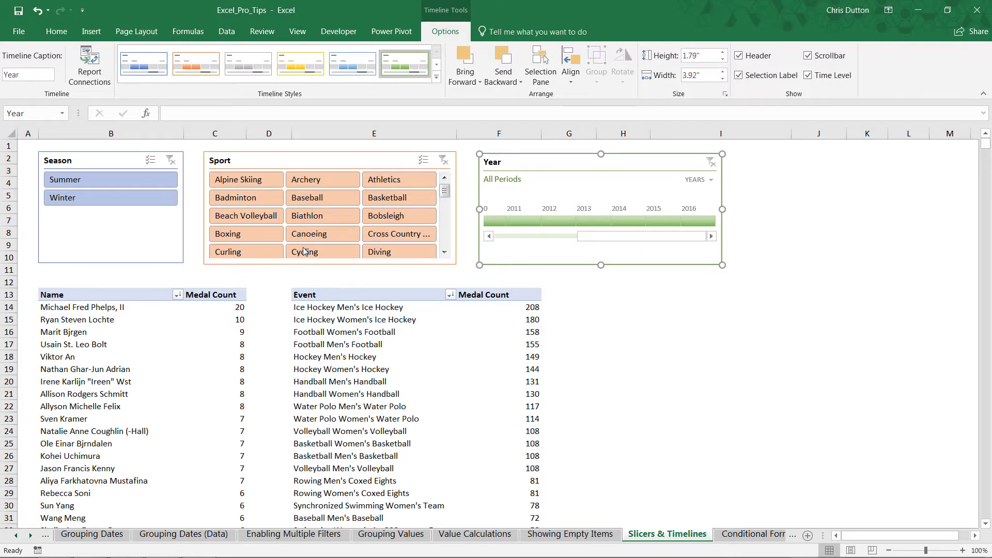
Try Alpine Skiing, Archery, Baseball and Beach Volleyball in the Sport slicer, settling on Athletics
click(248, 181)
click(300, 184)
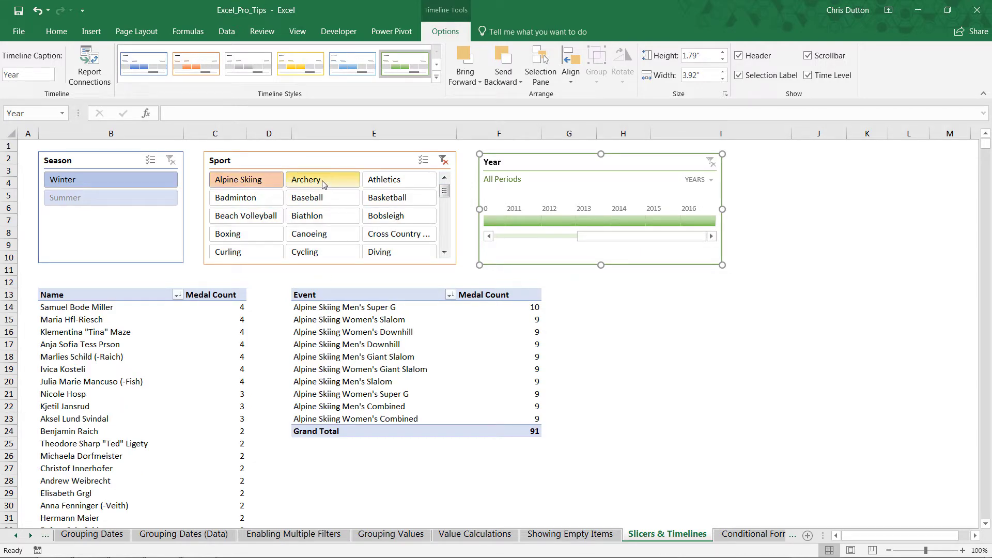
click(316, 200)
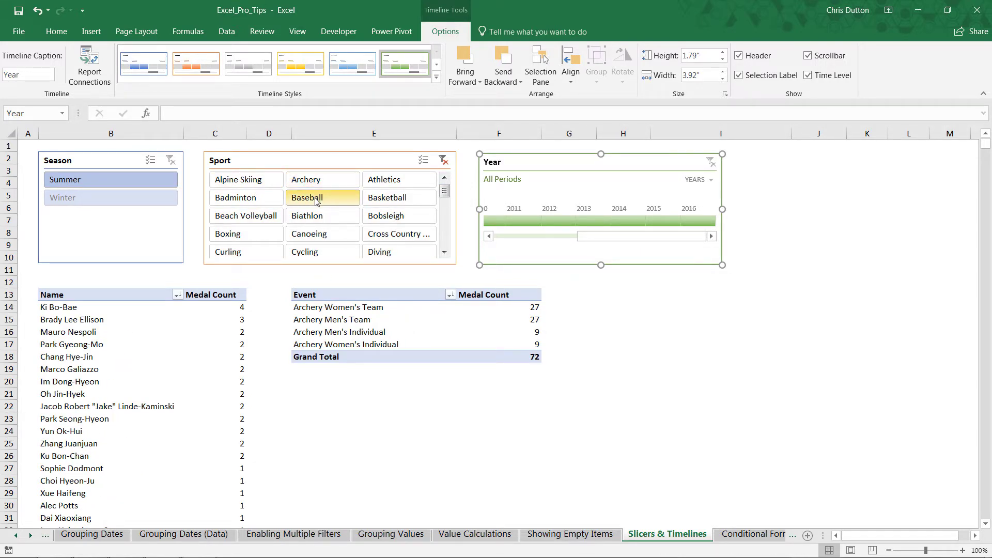
click(259, 217)
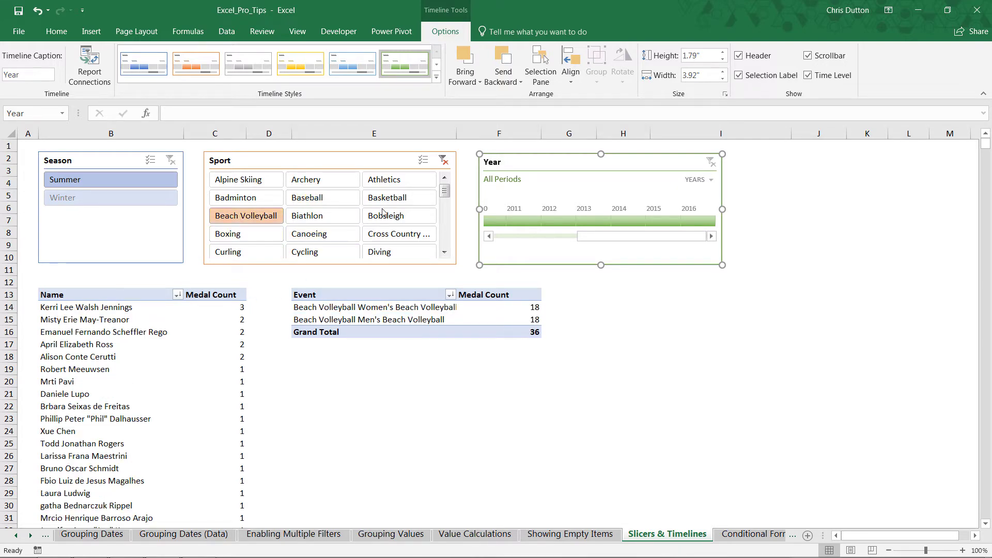
click(402, 182)
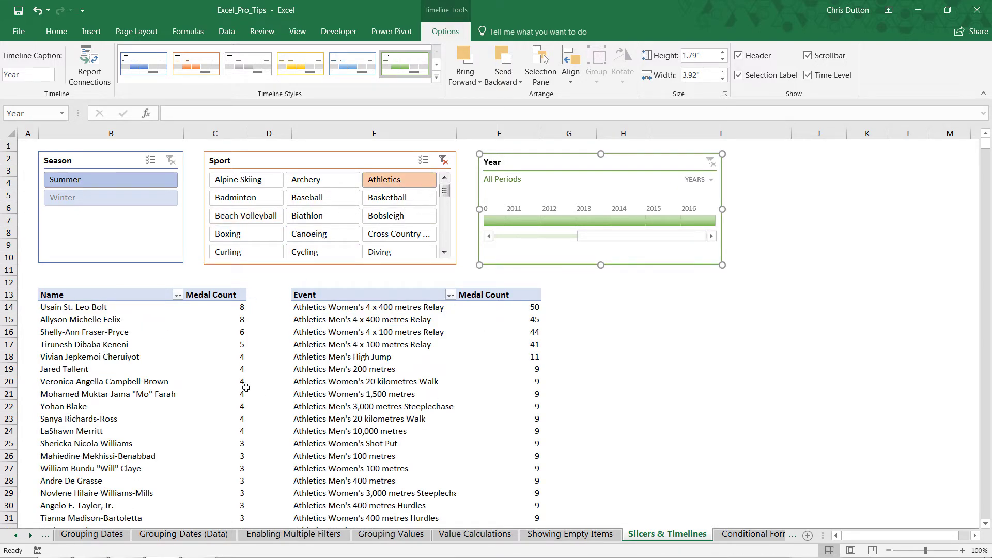